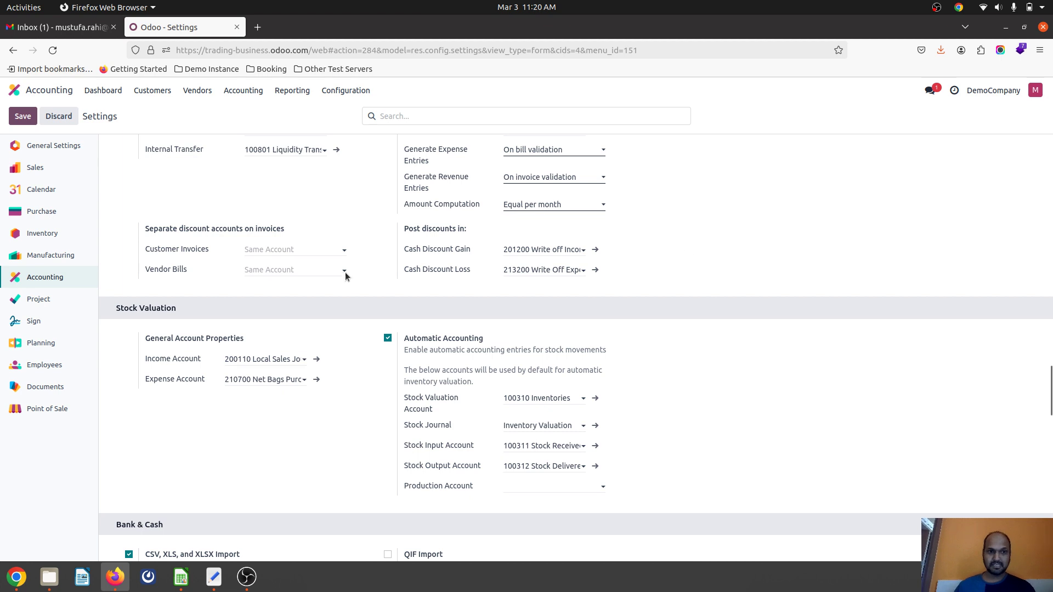
# - Open a second copy of the Accounting Settings page in a new tab
pyautogui.tripleClick(207, 233)
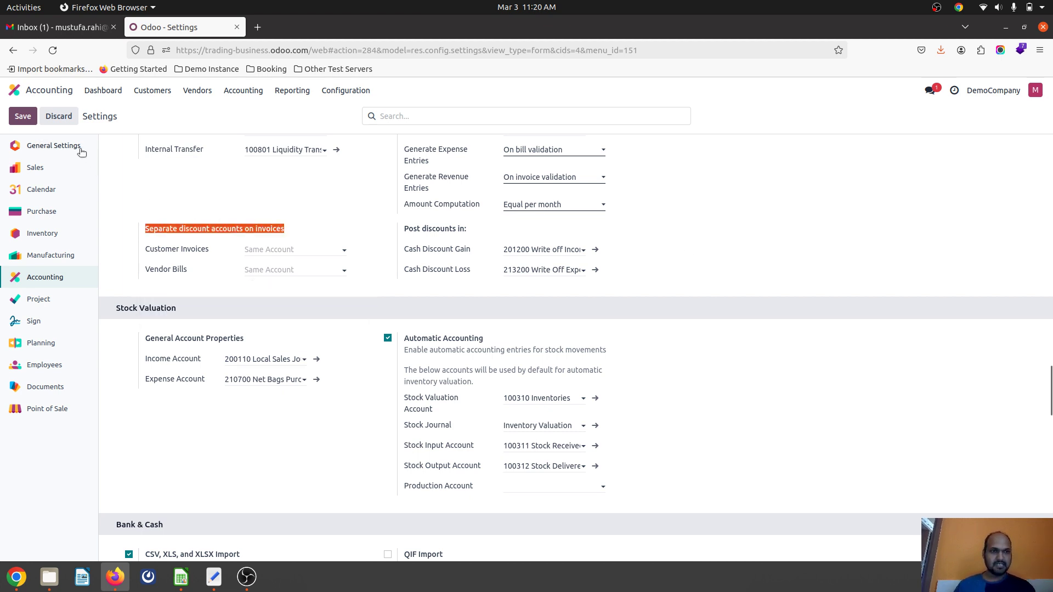
pyautogui.click(204, 231)
pyautogui.moveTo(170, 260)
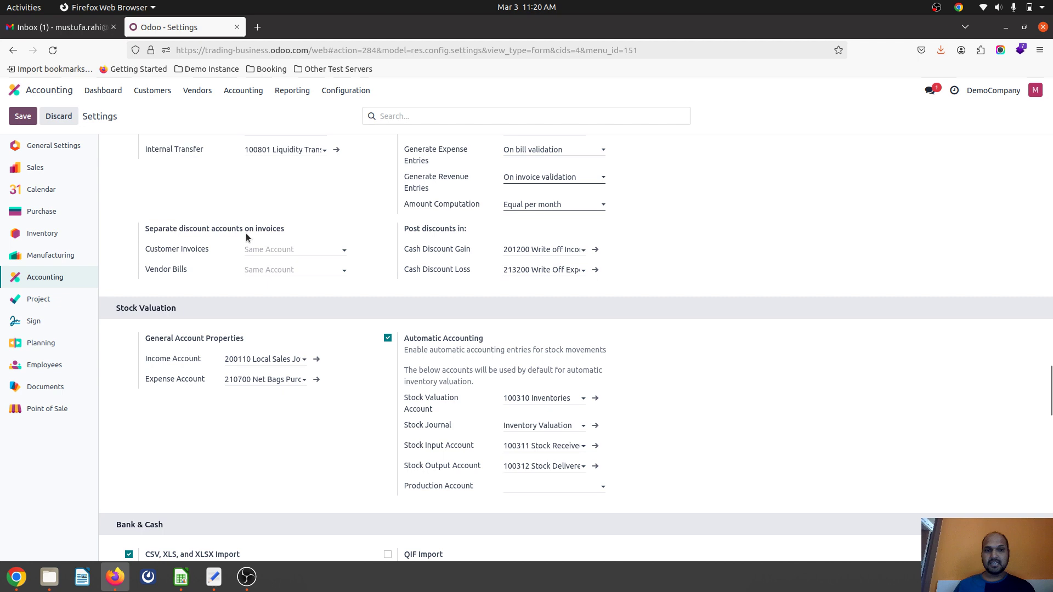
pyautogui.moveTo(246, 234)
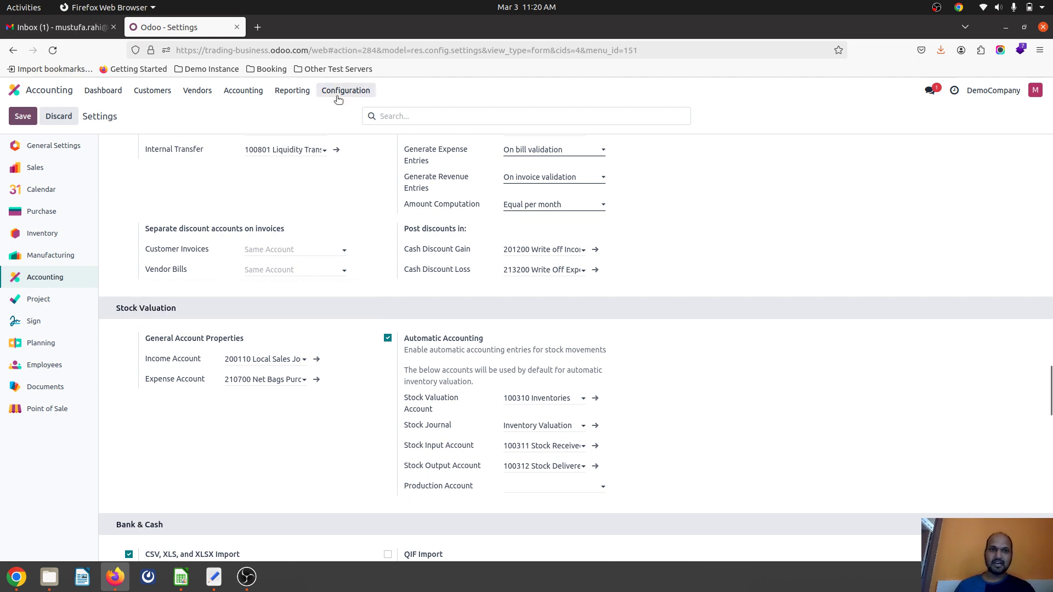
pyautogui.rightClick(202, 32)
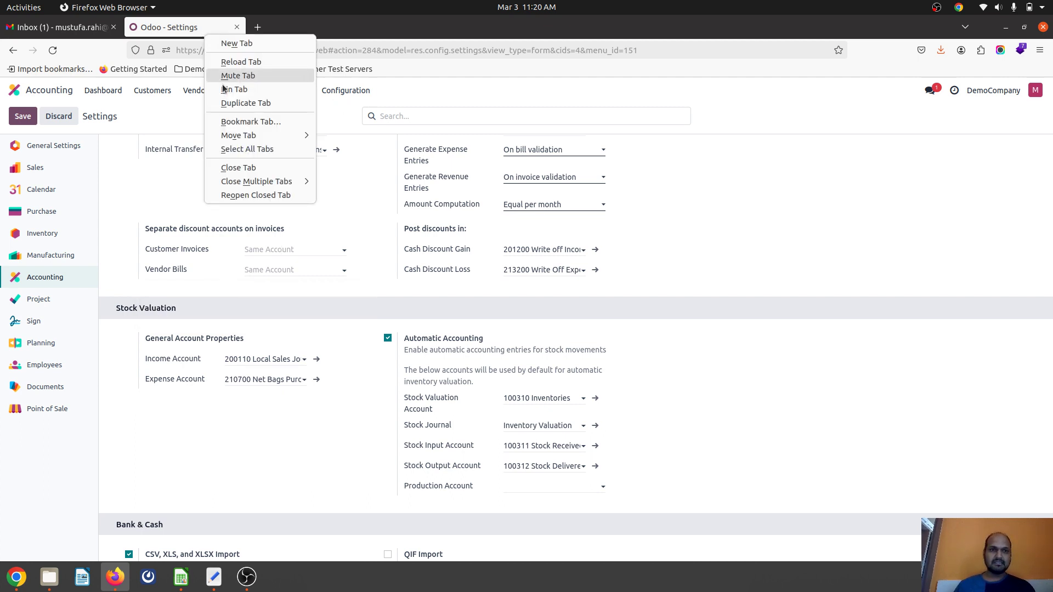
pyautogui.click(228, 103)
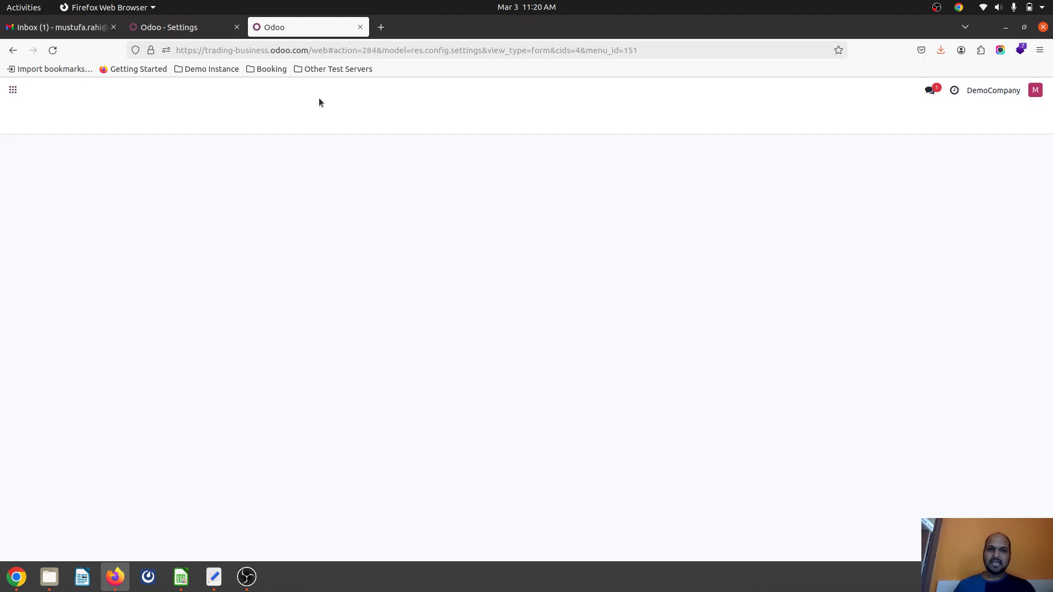
pyautogui.click(211, 30)
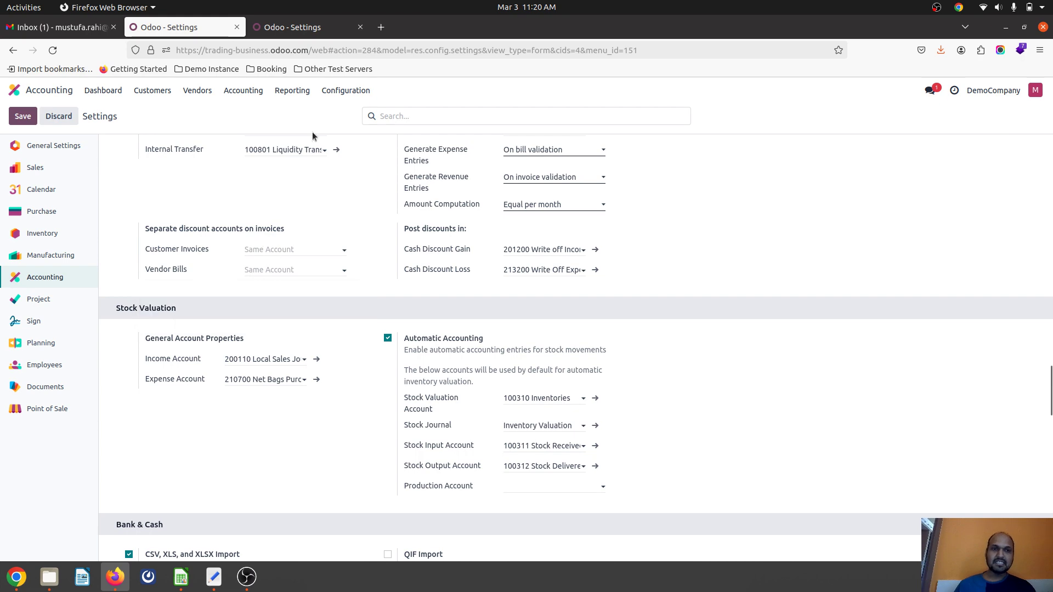
pyautogui.click(304, 27)
# - Open the Chart of Accounts grouped by account type
pyautogui.click(350, 91)
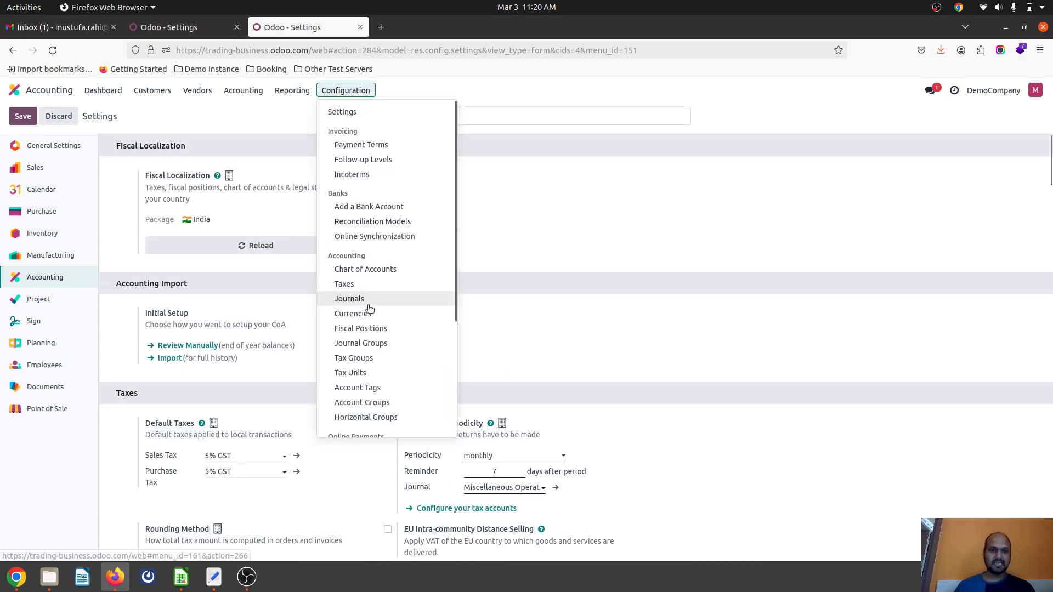
pyautogui.click(383, 270)
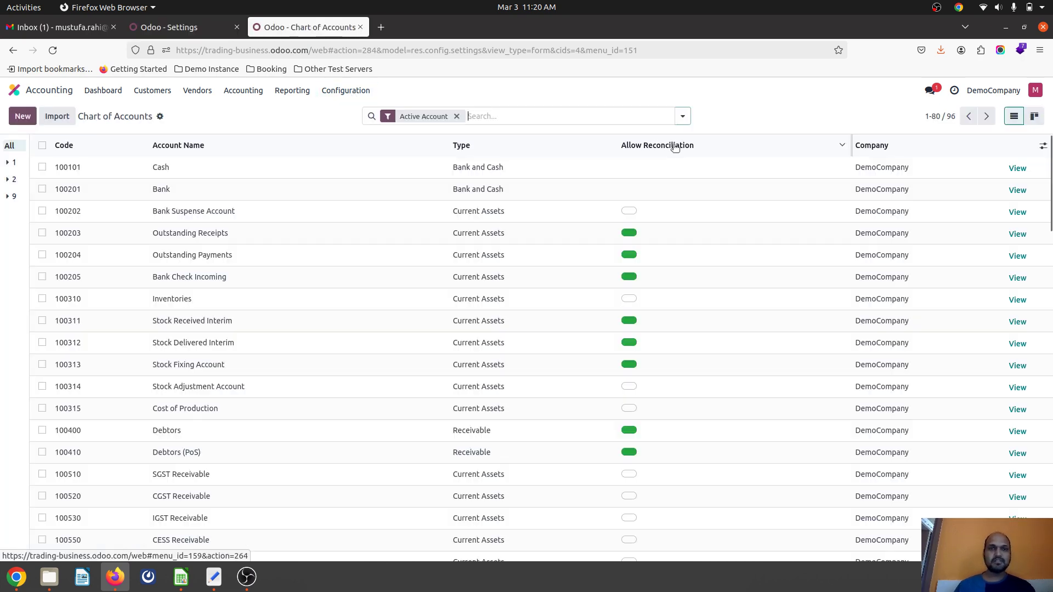
pyautogui.click(682, 117)
pyautogui.click(530, 167)
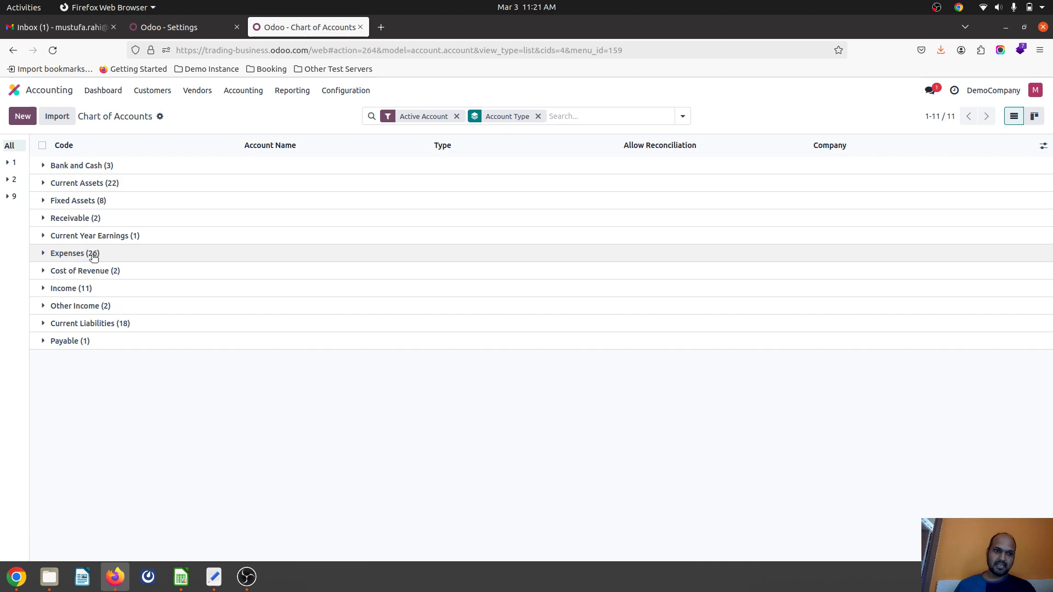
# - Browse the Expenses and Other Income groups, then expand the 11 Income accounts
pyautogui.click(90, 253)
pyautogui.scroll(-7, 184, 350)
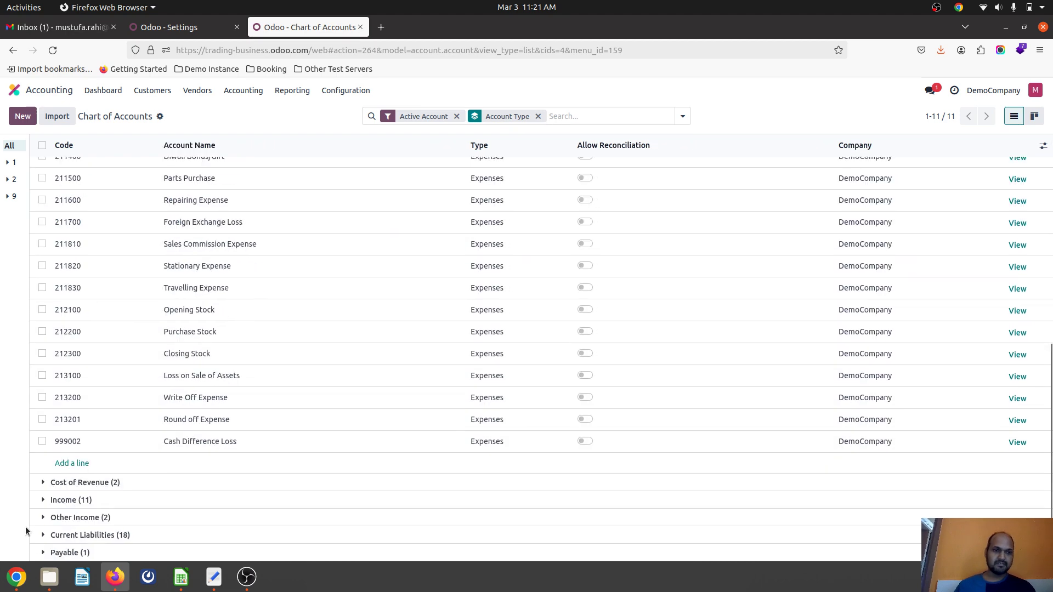
pyautogui.scroll(3, 235, 327)
pyautogui.scroll(-3, 219, 345)
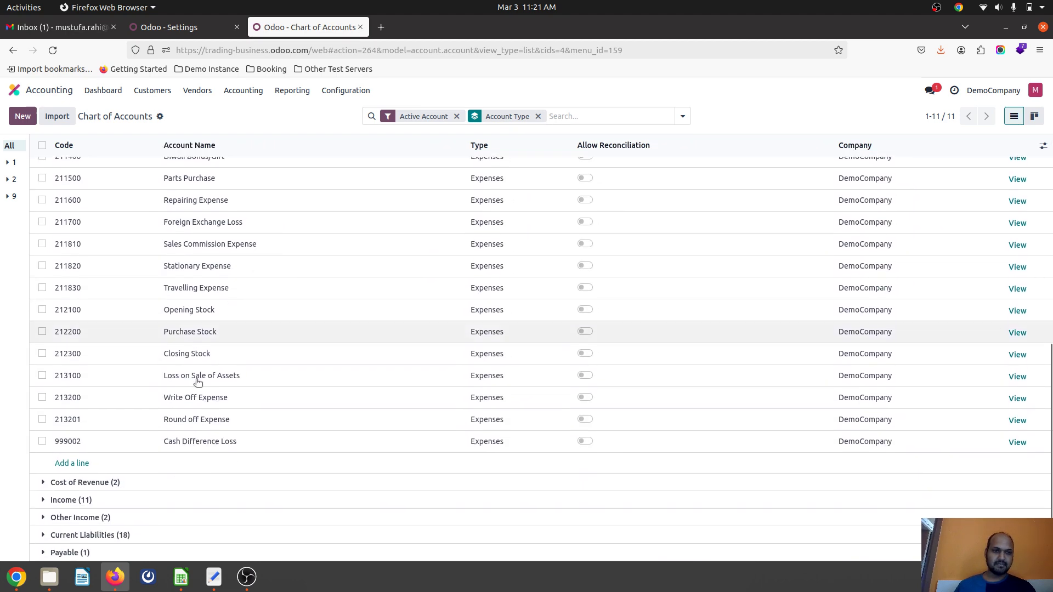
pyautogui.scroll(6, 165, 346)
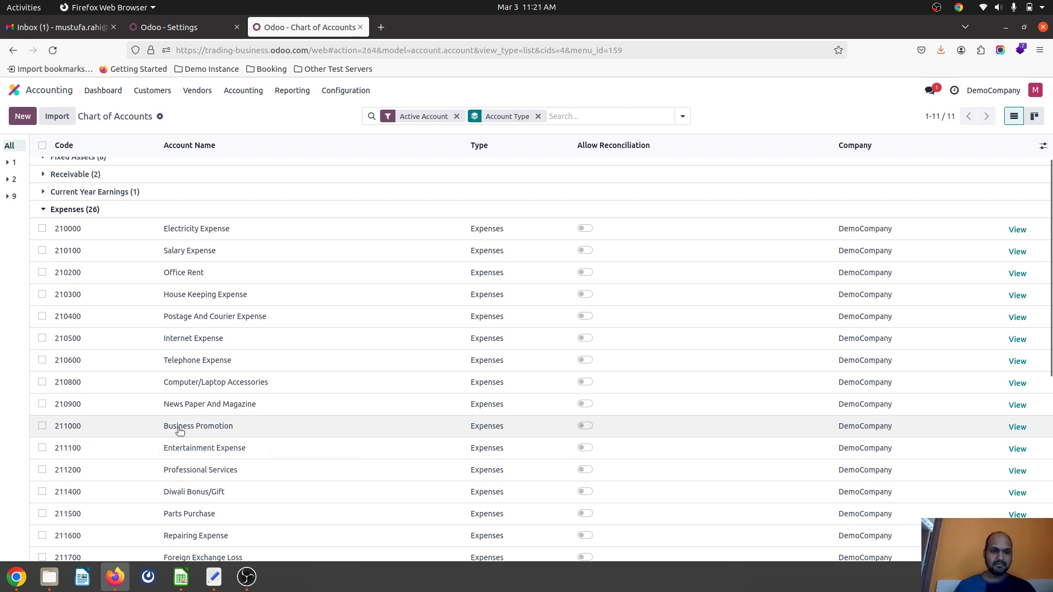
pyautogui.click(92, 211)
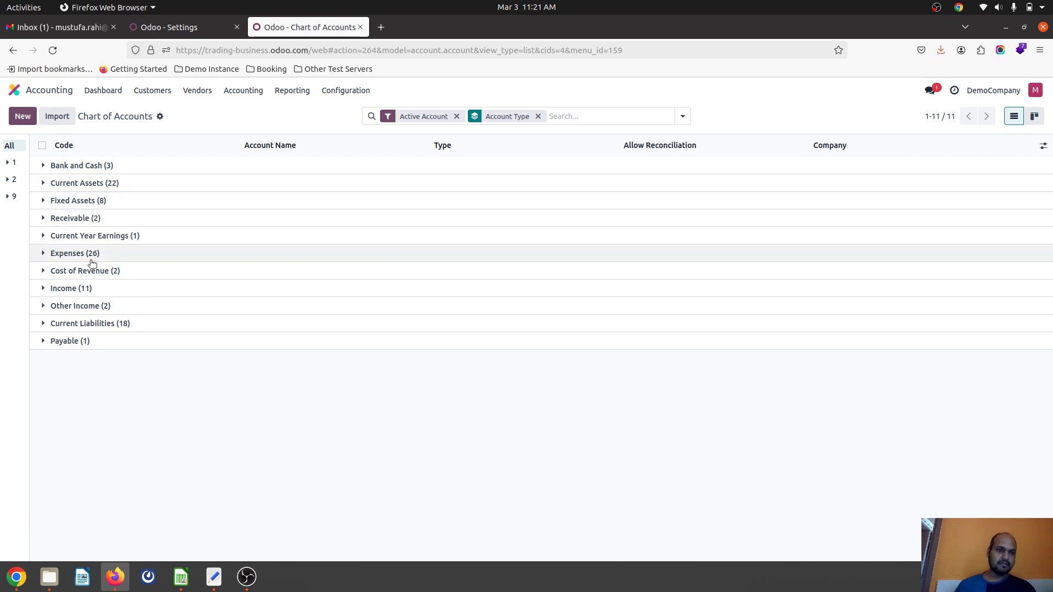
pyautogui.click(96, 305)
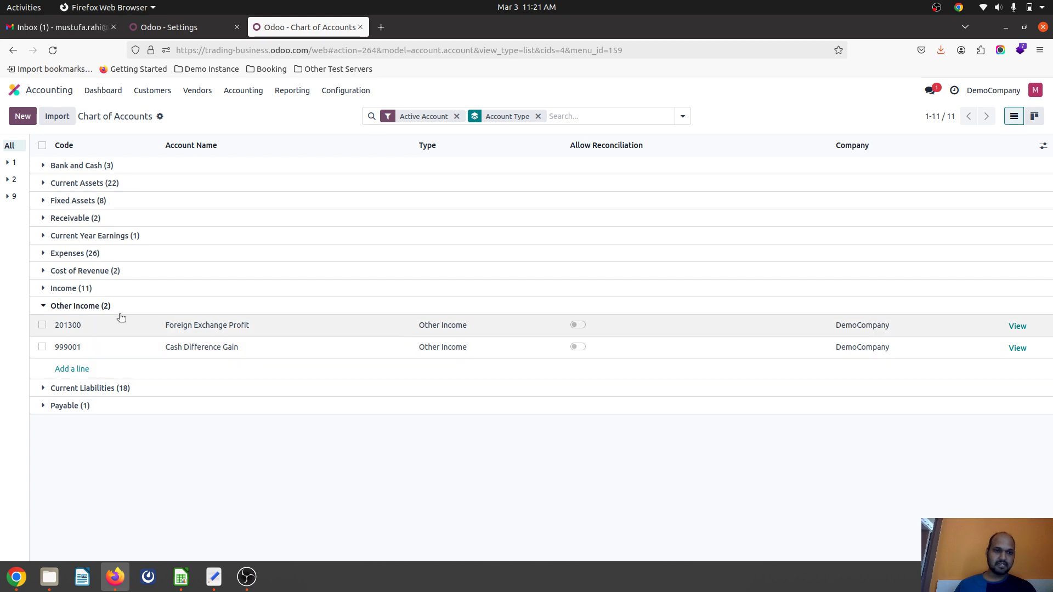
pyautogui.click(103, 306)
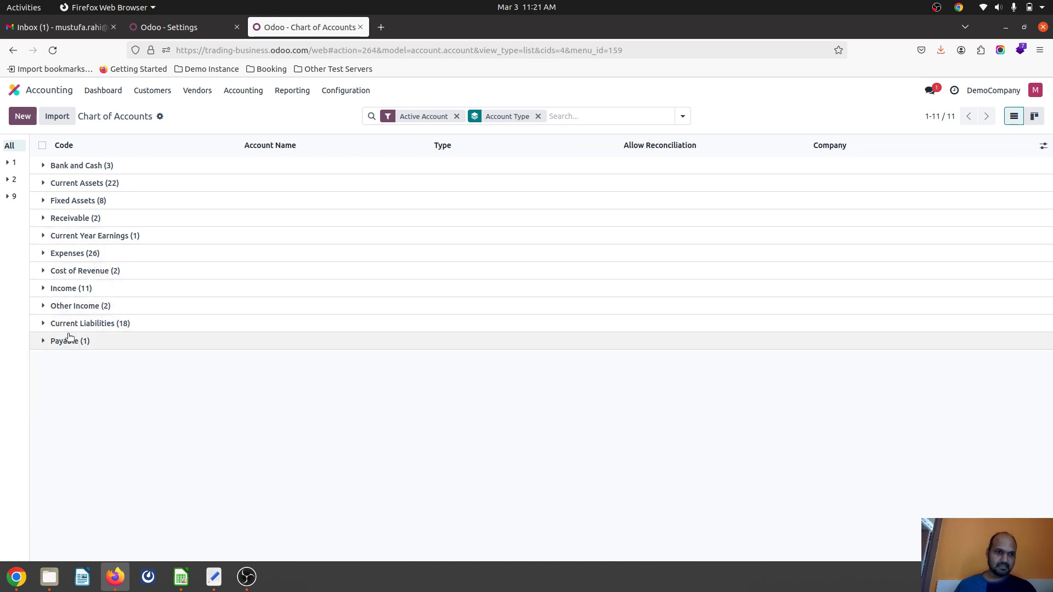
pyautogui.click(83, 292)
pyautogui.scroll(-2, 163, 380)
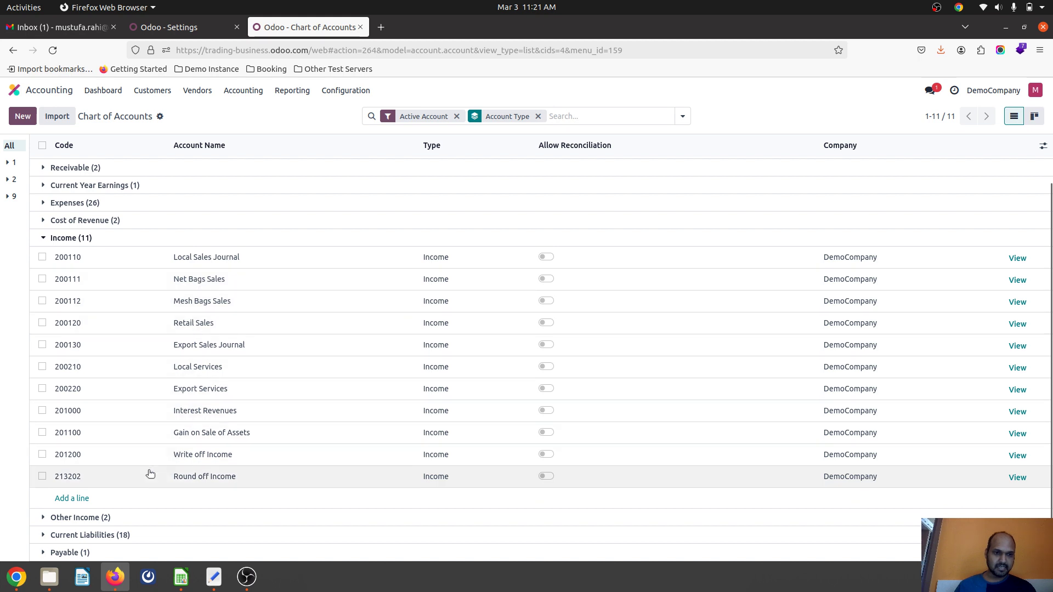
# - Add Income account 200113 'Vendor Discount on Purchase', correcting the name typo, and save it
pyautogui.click(90, 485)
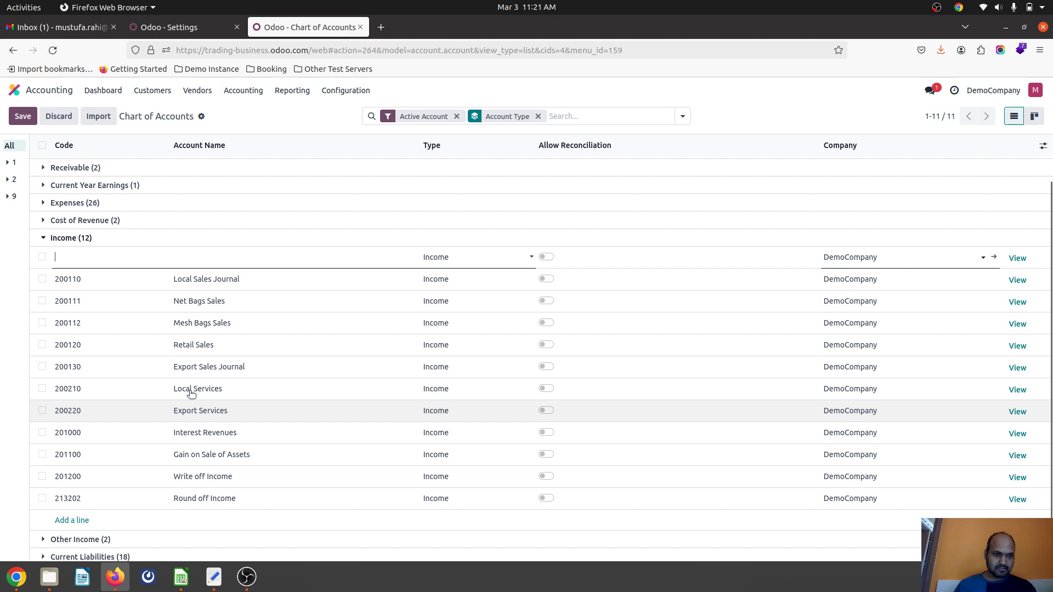
pyautogui.write('200113')
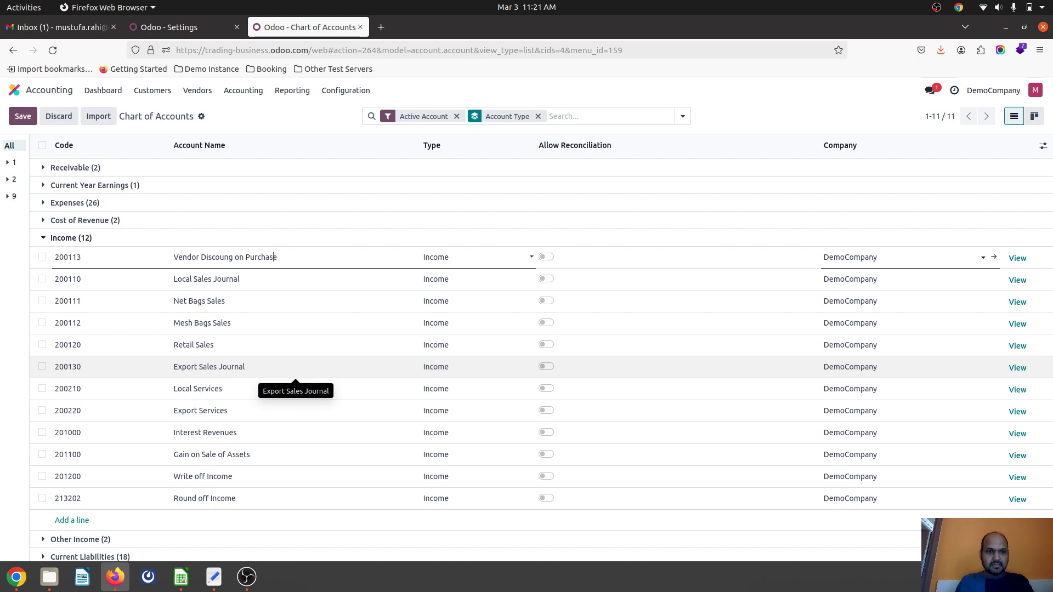
pyautogui.press('BackSpace')
pyautogui.write('t')
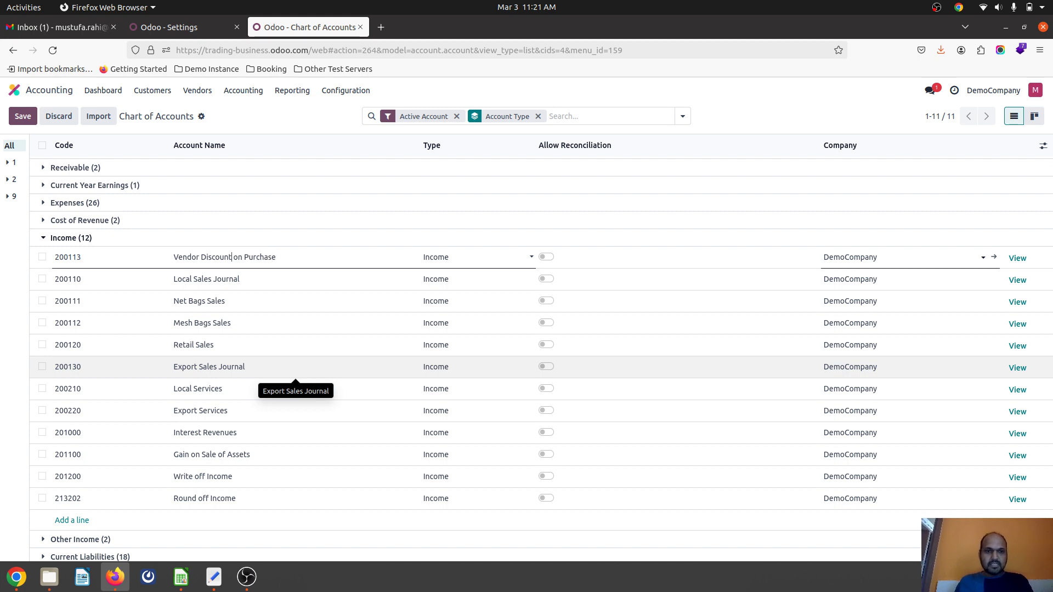
pyautogui.click(304, 121)
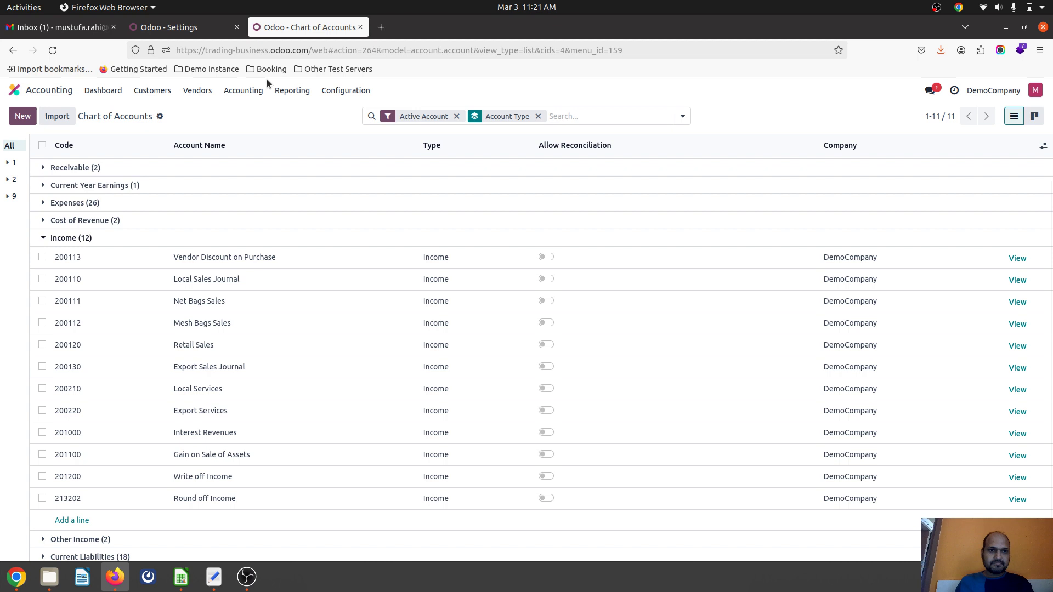
# - Pick 211000 Business Promotion and 200113 as discount accounts, then discard the unsaved changes
pyautogui.click(176, 28)
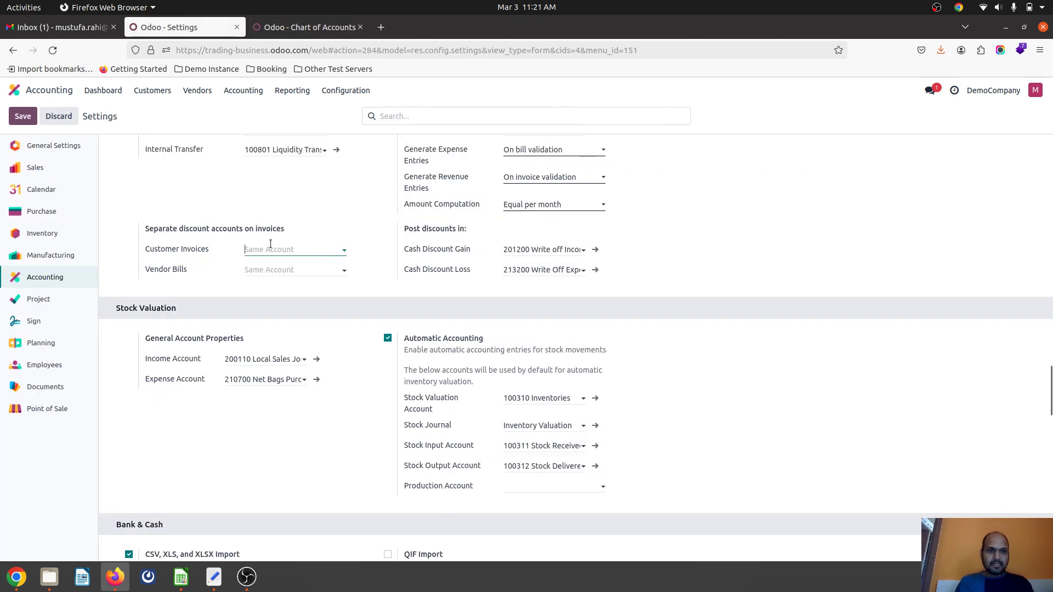
pyautogui.write('bus')
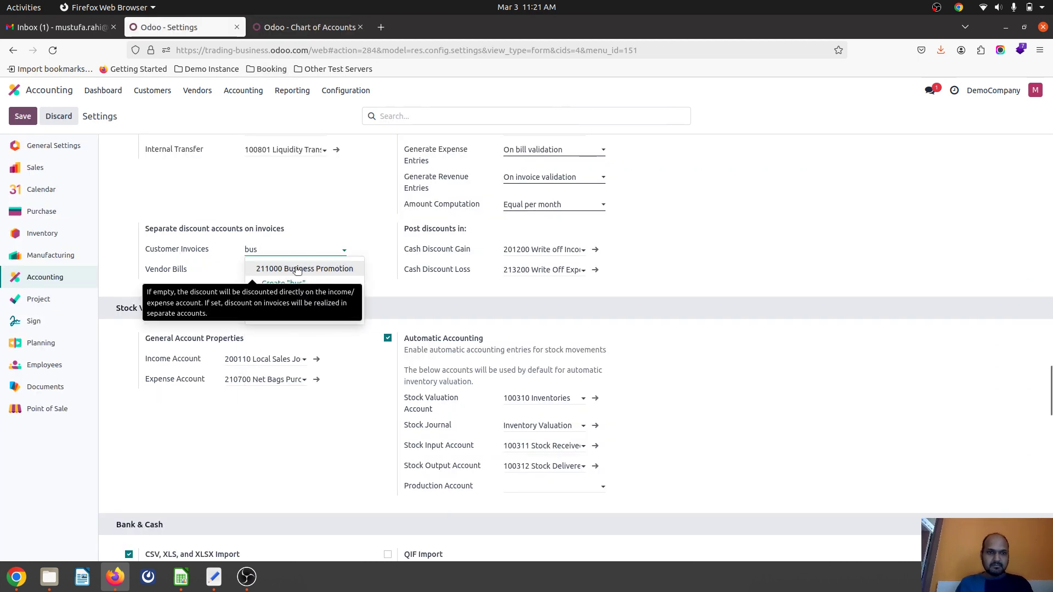
pyautogui.click(297, 268)
pyautogui.click(295, 271)
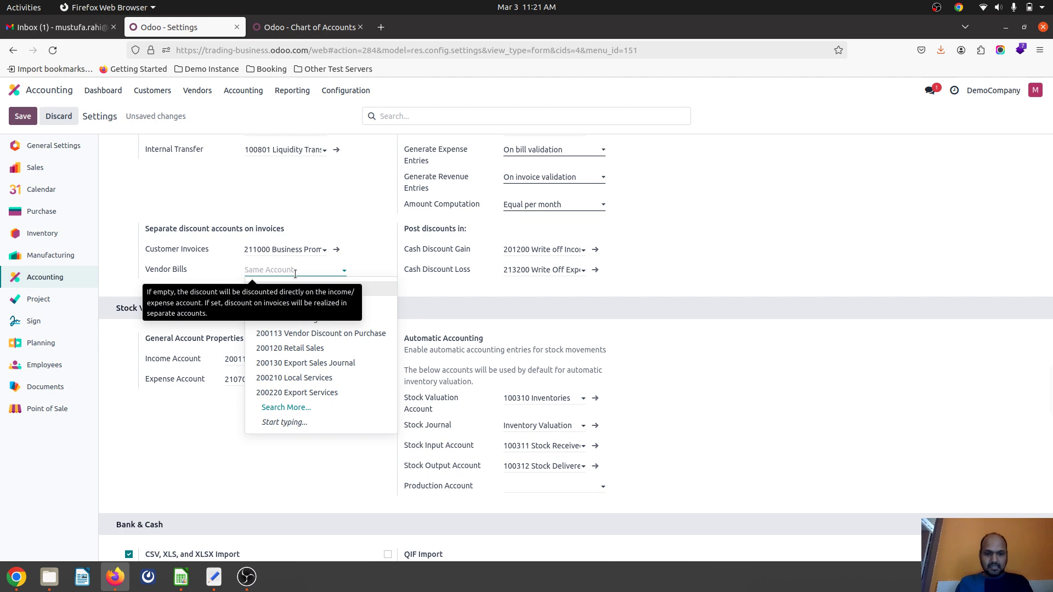
pyautogui.write('vend')
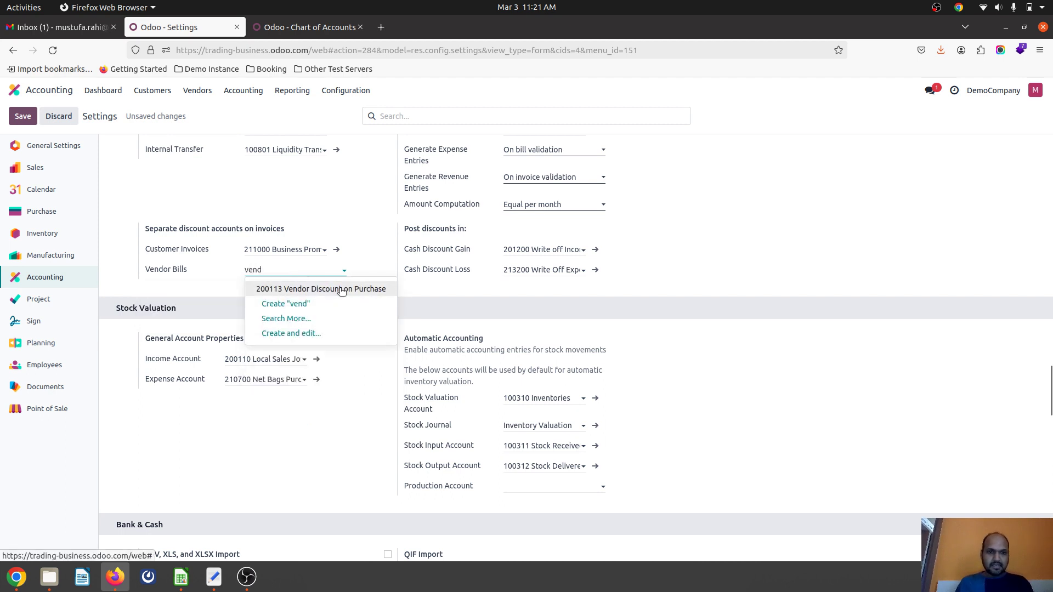
pyautogui.click(341, 290)
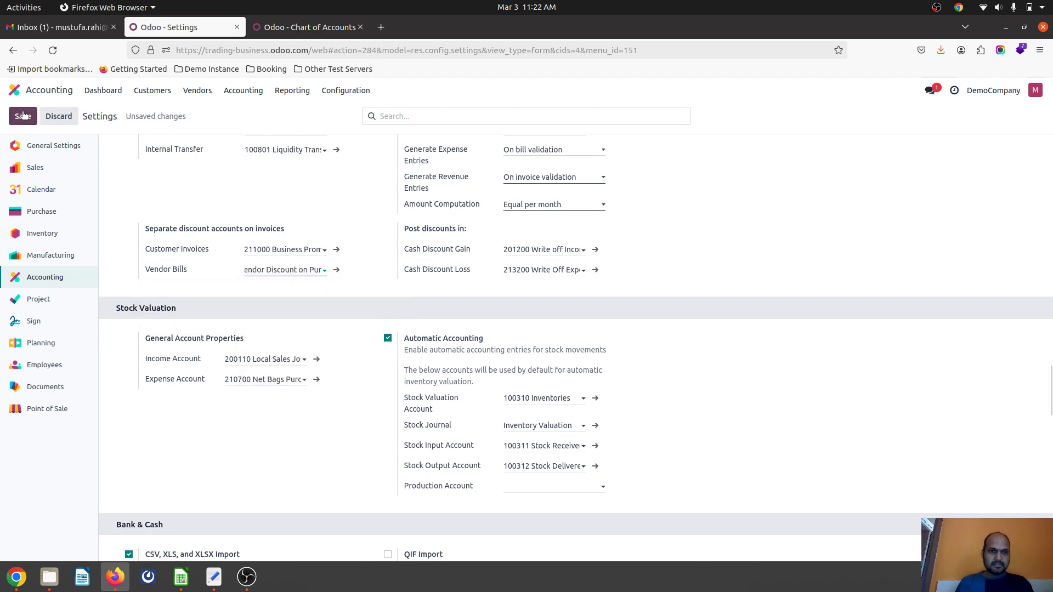
pyautogui.doubleClick(277, 251)
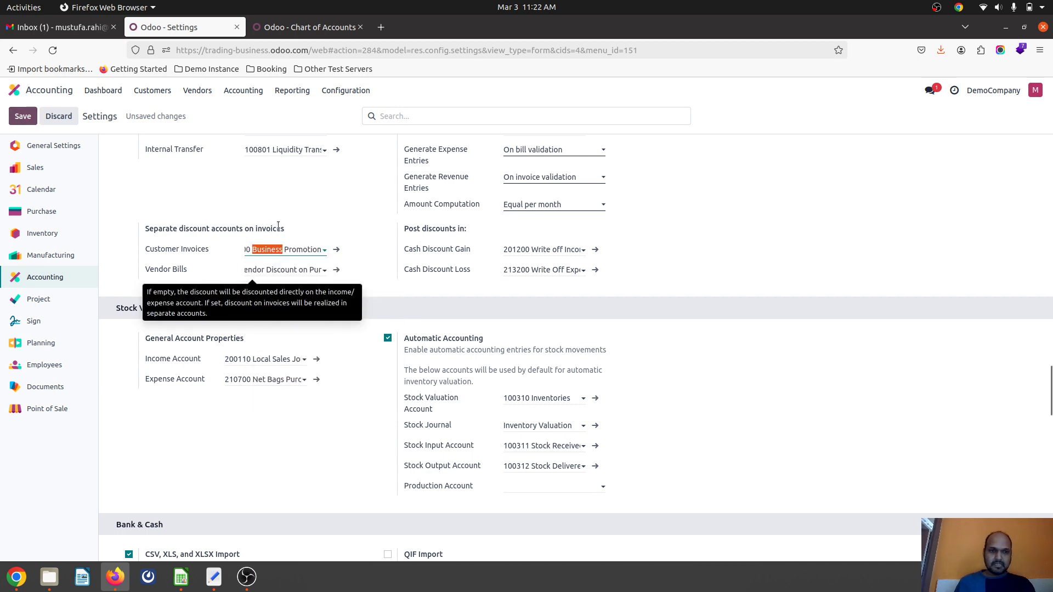
pyautogui.click(304, 247)
pyautogui.click(46, 116)
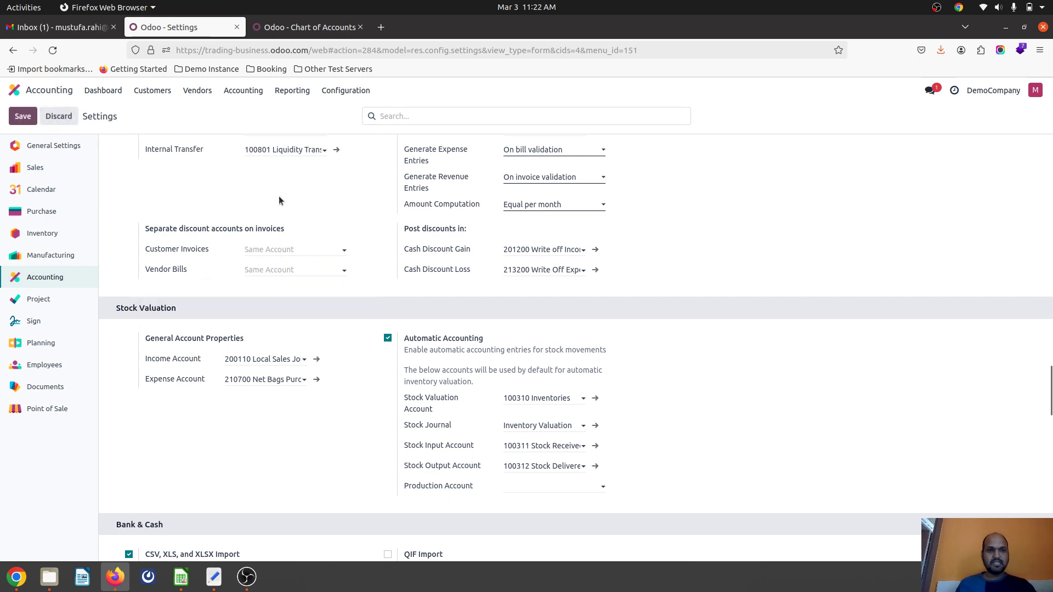
# - Create a customer invoice for Customer1 selling P1 with a 10% discount
pyautogui.click(157, 91)
pyautogui.click(153, 115)
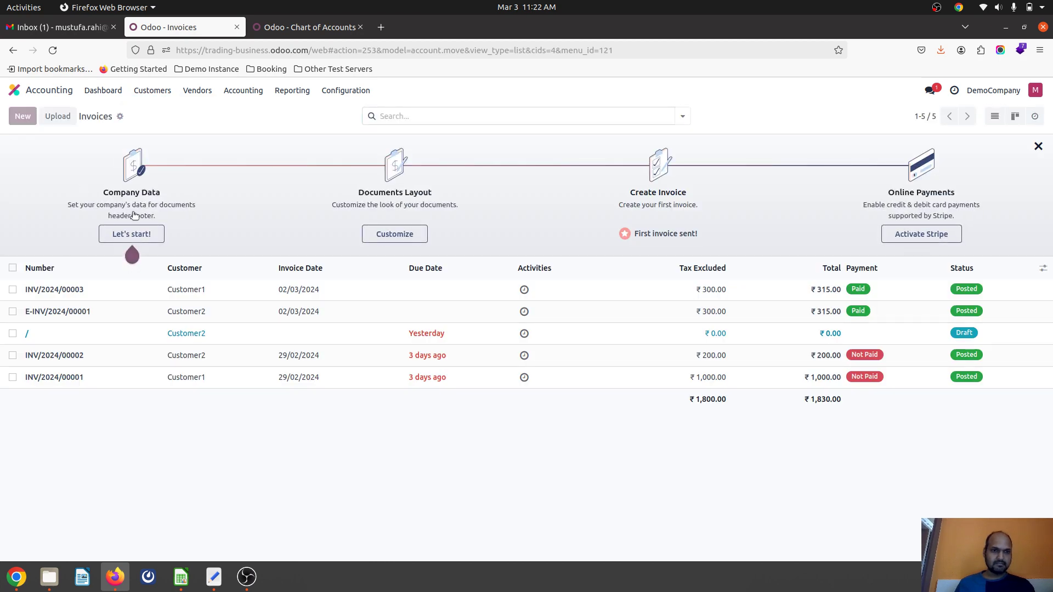
pyautogui.hotkey('alt', 'c')
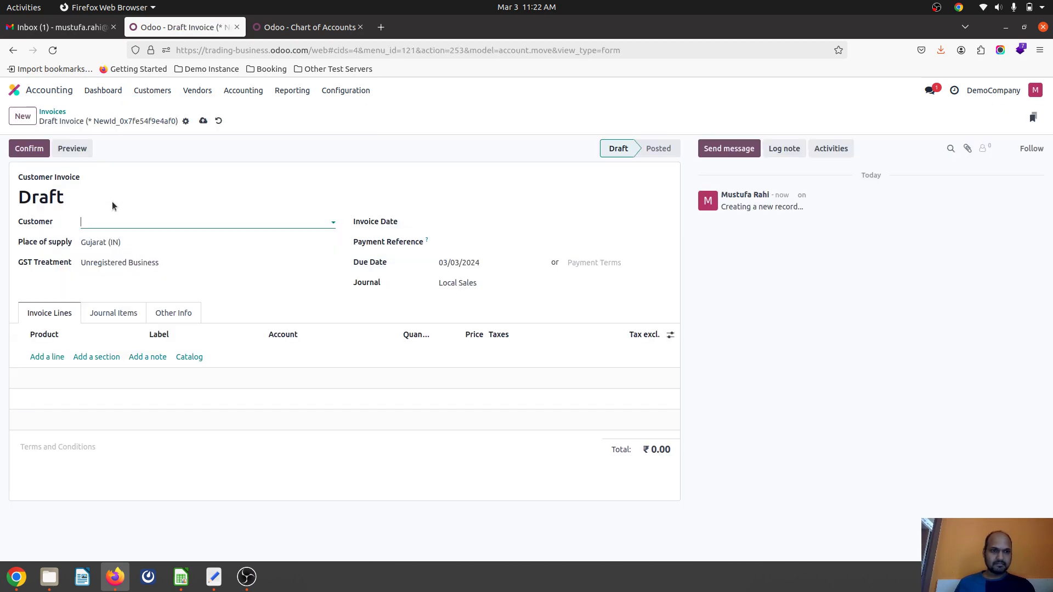
pyautogui.click(115, 222)
pyautogui.click(113, 240)
pyautogui.click(57, 357)
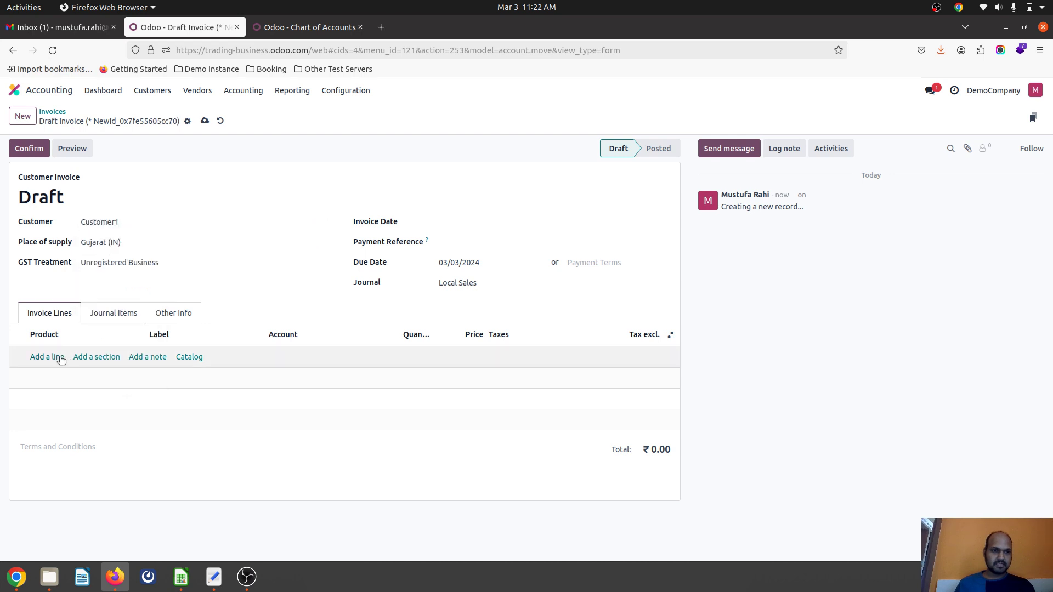
pyautogui.click(49, 446)
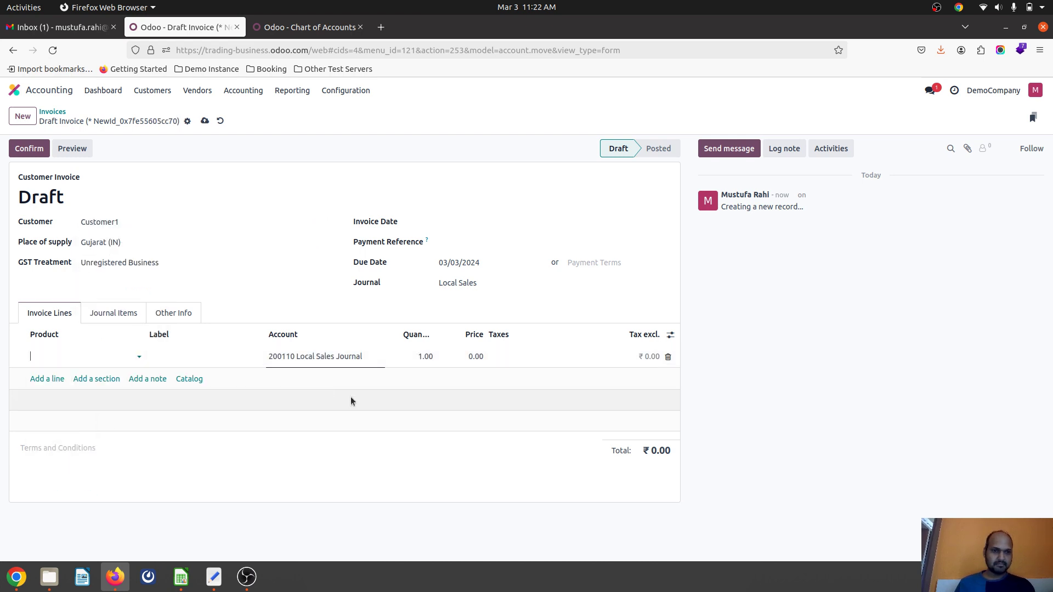
pyautogui.click(670, 335)
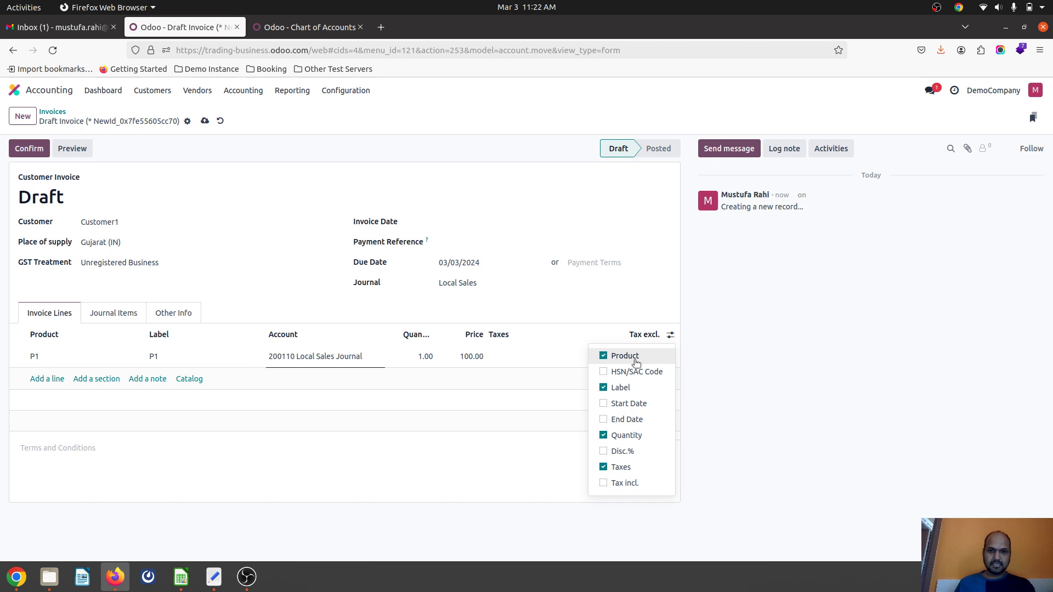
pyautogui.click(623, 452)
pyautogui.click(507, 356)
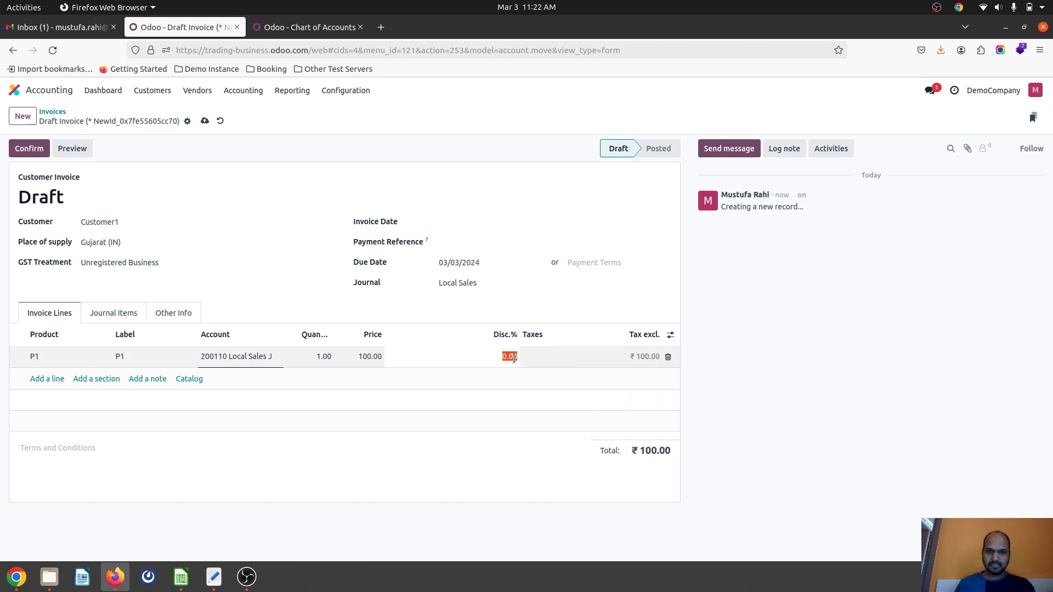
pyautogui.write('10')
pyautogui.click(444, 304)
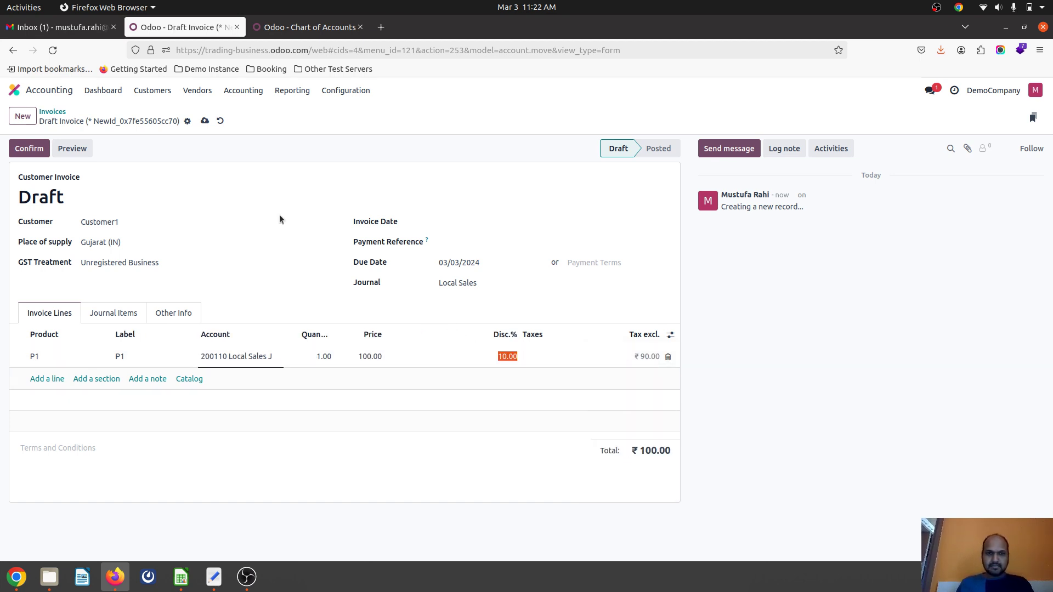
# - Save and post invoice INV/2024/00004, reviewing its journal items before and after
pyautogui.click(205, 121)
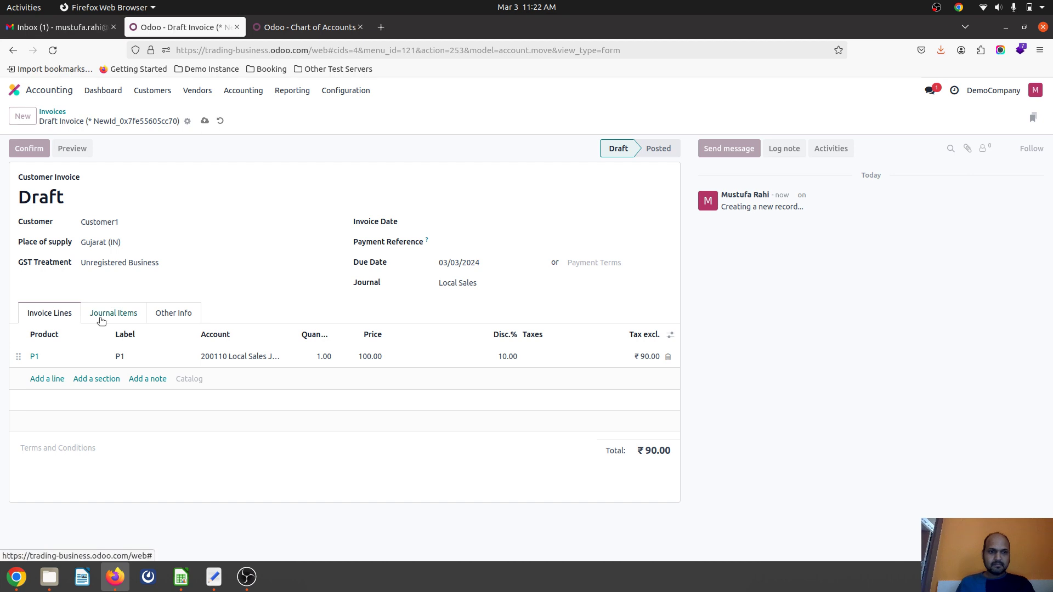
pyautogui.click(99, 317)
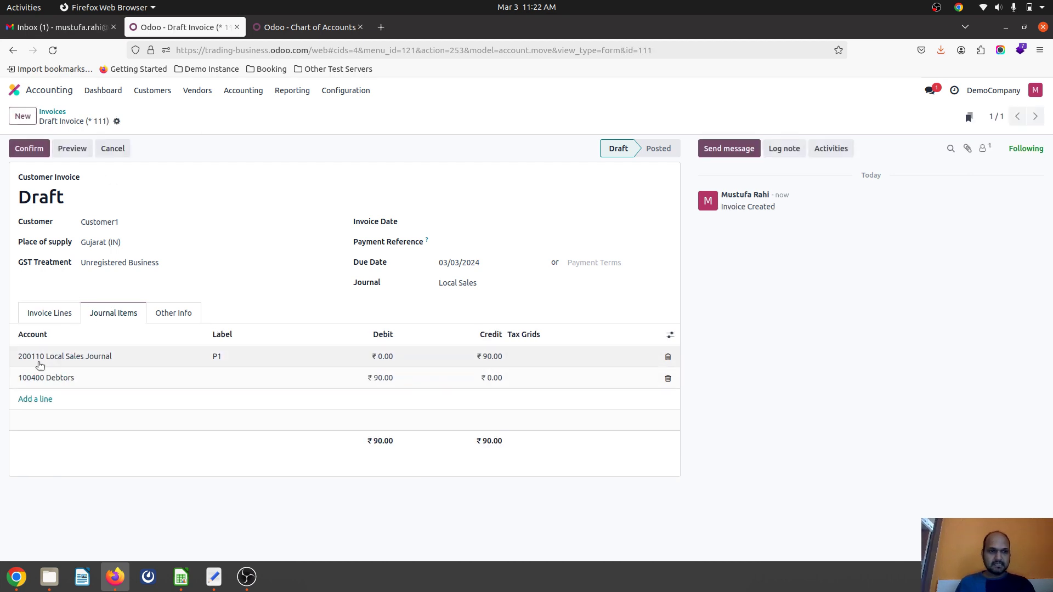
pyautogui.click(52, 313)
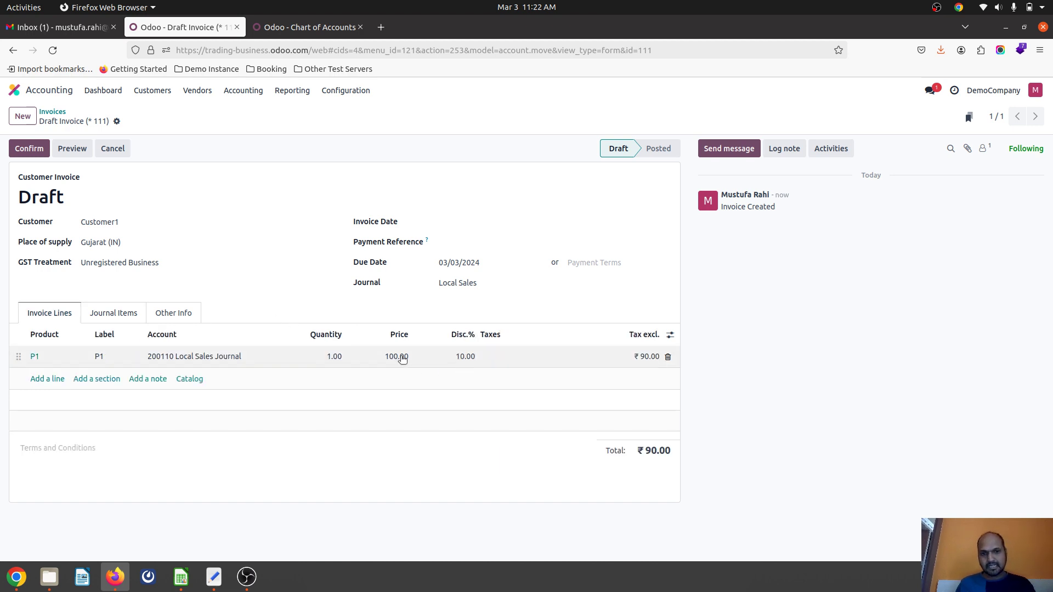
pyautogui.click(109, 313)
pyautogui.click(38, 149)
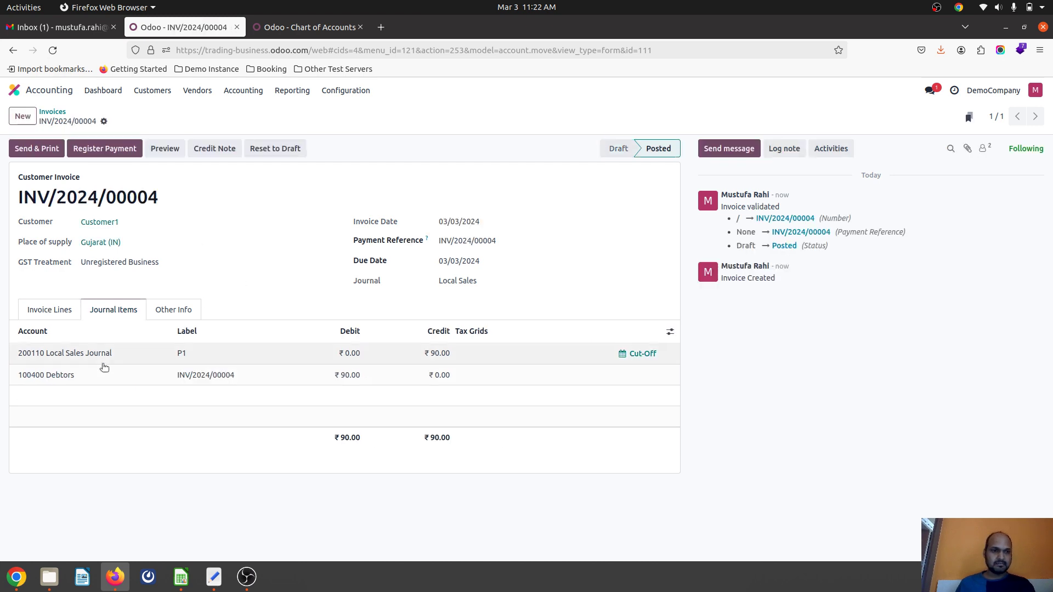
pyautogui.click(46, 309)
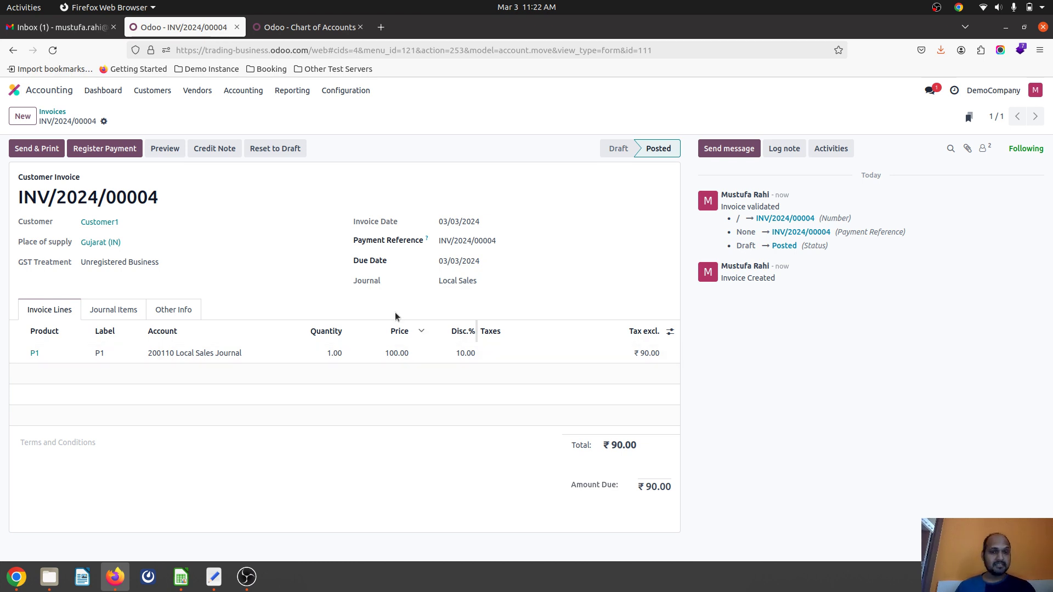
pyautogui.click(132, 313)
pyautogui.click(60, 308)
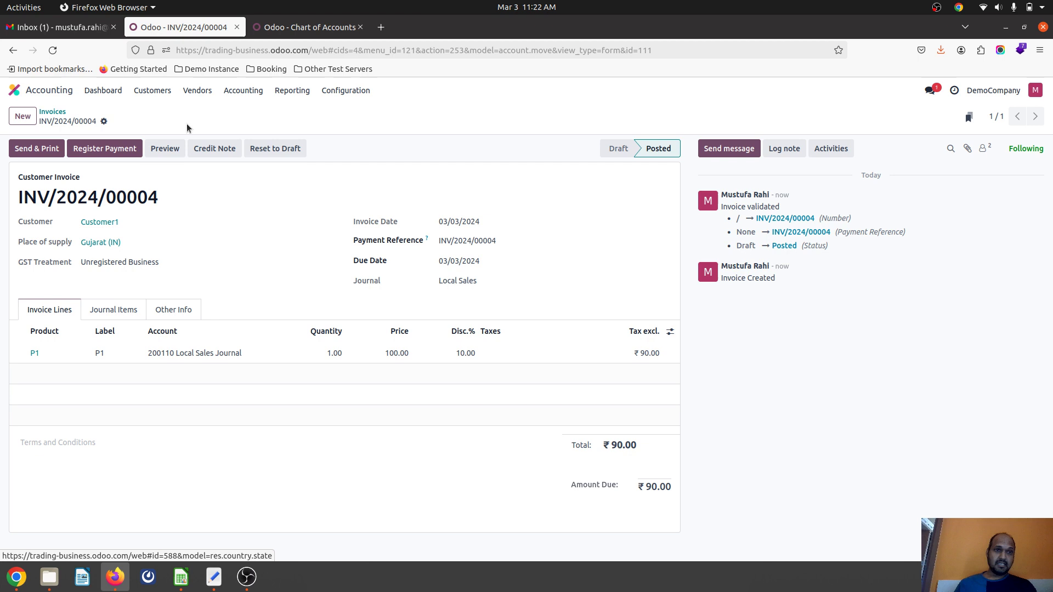
# - Set 211000 Business Promotion as the customer-invoice discount account and save the settings
pyautogui.click(307, 27)
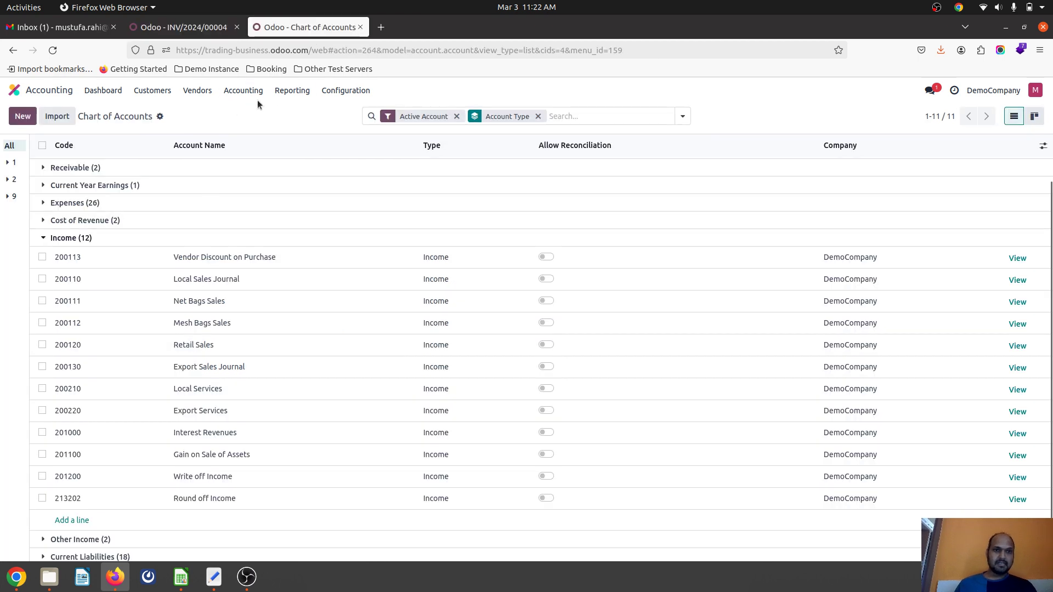
pyautogui.click(342, 96)
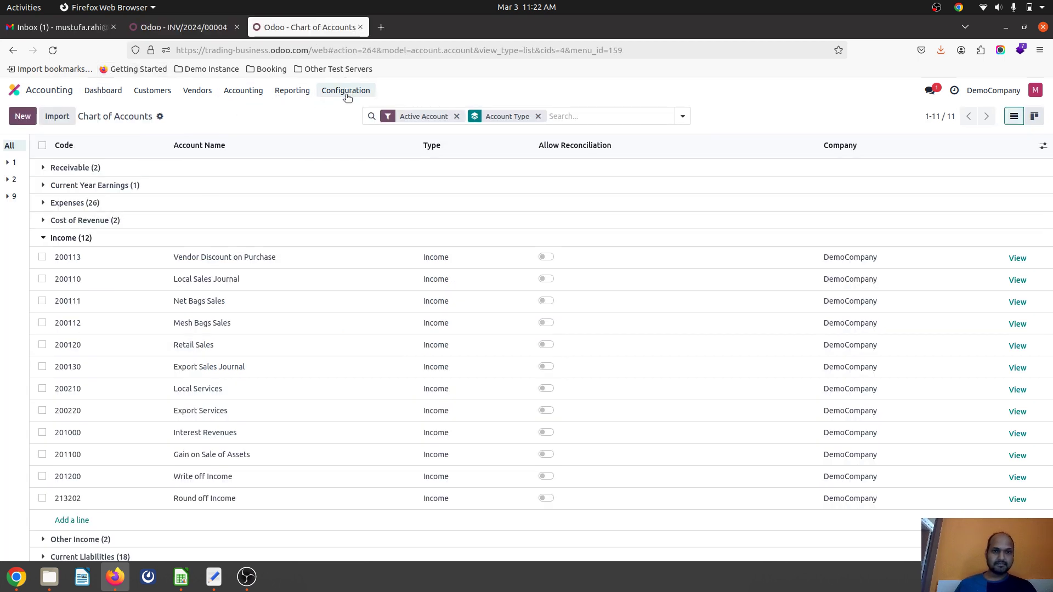
pyautogui.click(347, 113)
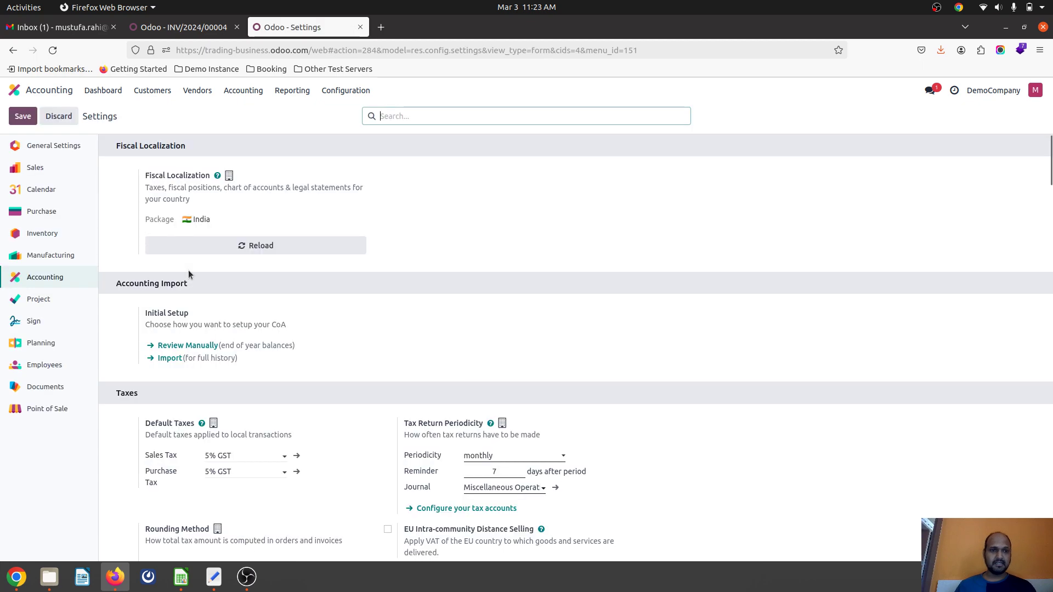
pyautogui.scroll(-10, 220, 422)
pyautogui.scroll(-7, 232, 399)
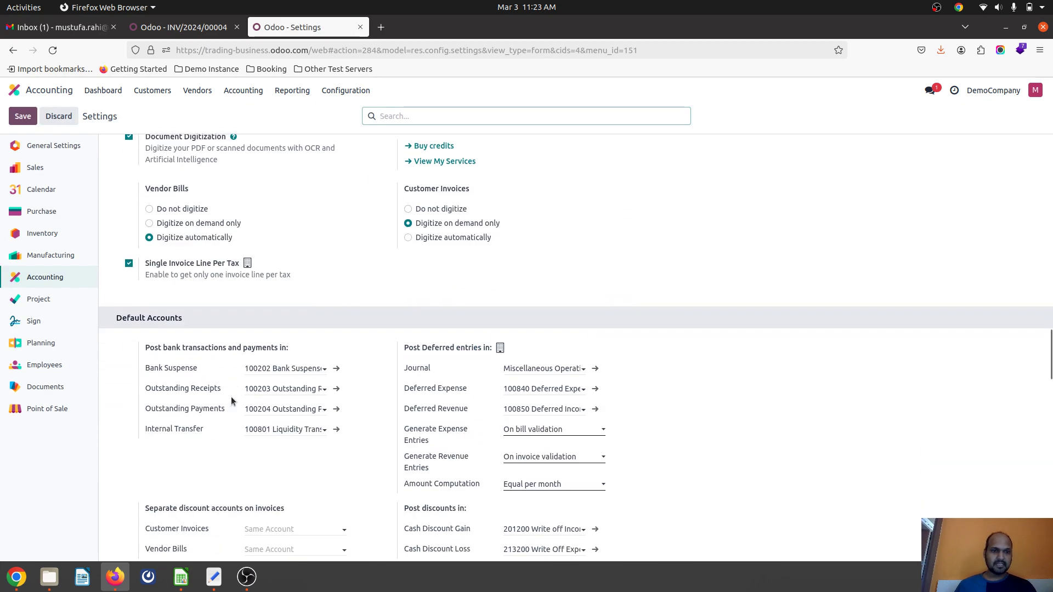
pyautogui.scroll(-5, 231, 400)
pyautogui.click(307, 249)
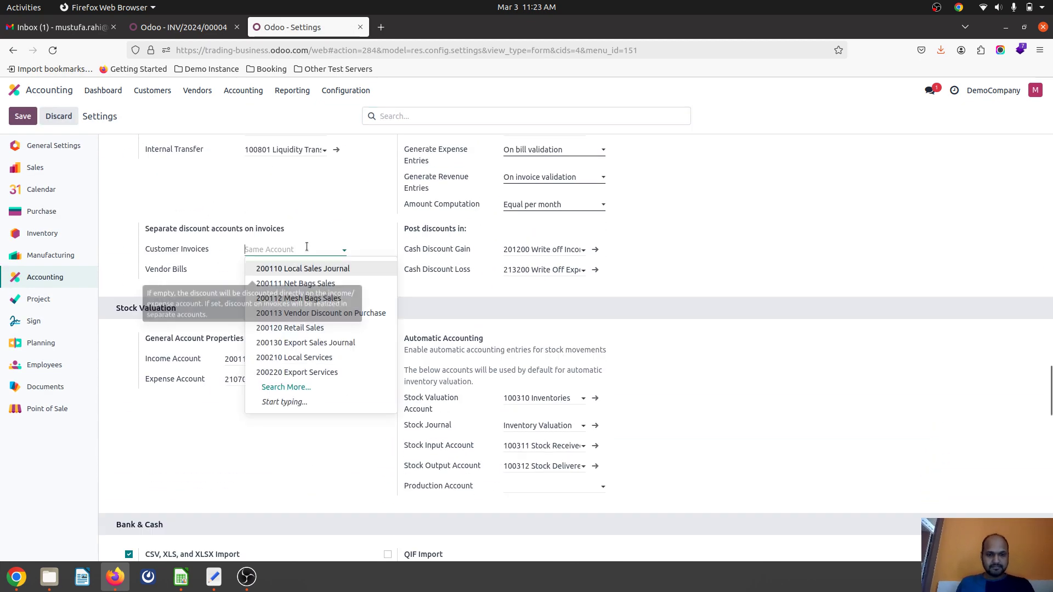
pyautogui.write('bu')
pyautogui.click(338, 268)
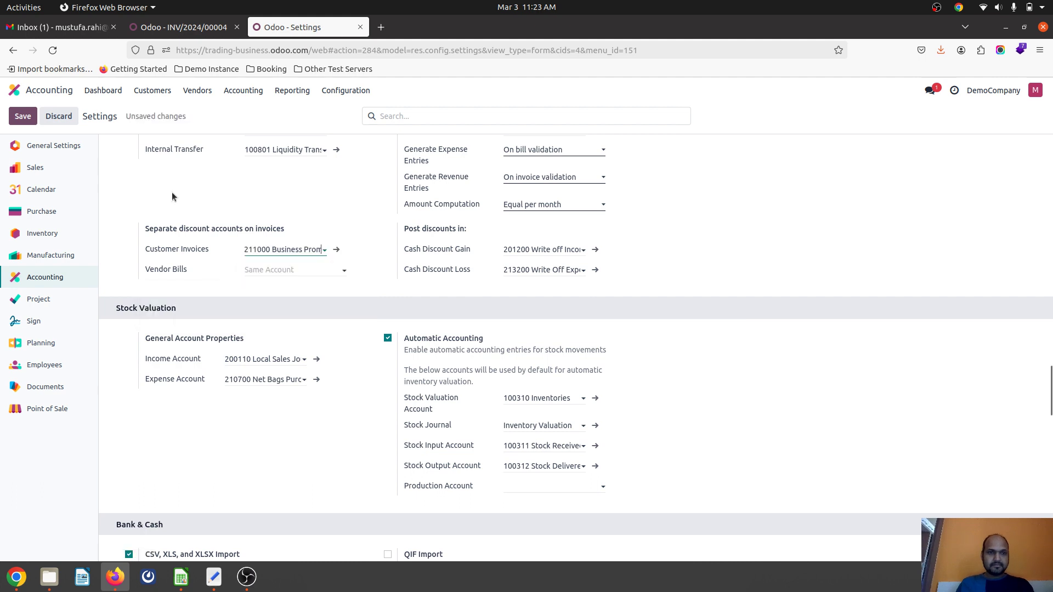
pyautogui.hotkey('alt', 's')
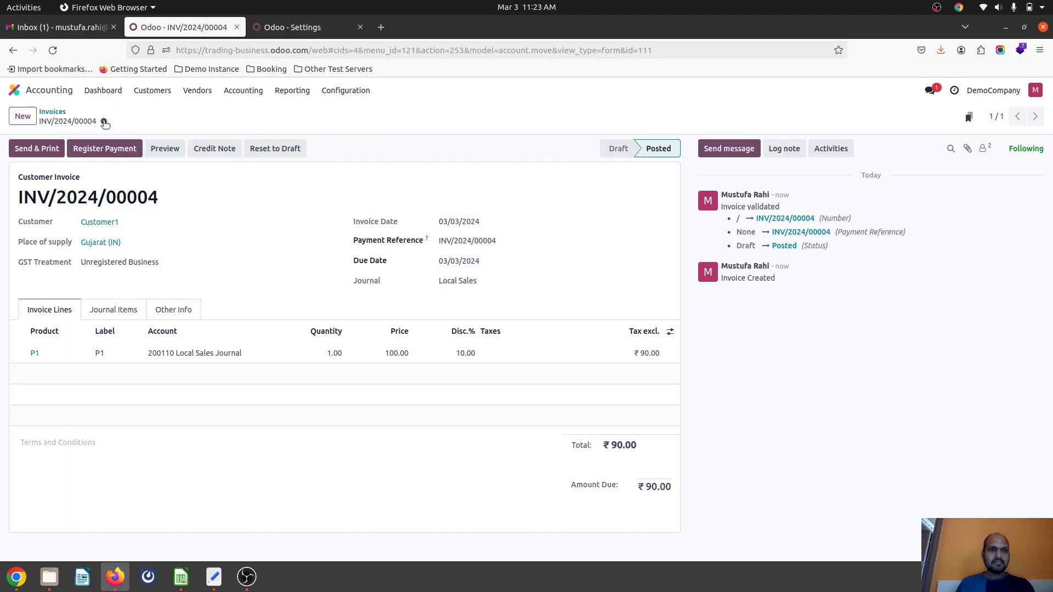
# - Duplicate INV/2024/00004 and recheck the saved discount account setting
pyautogui.click(103, 121)
pyautogui.click(130, 163)
pyautogui.click(112, 319)
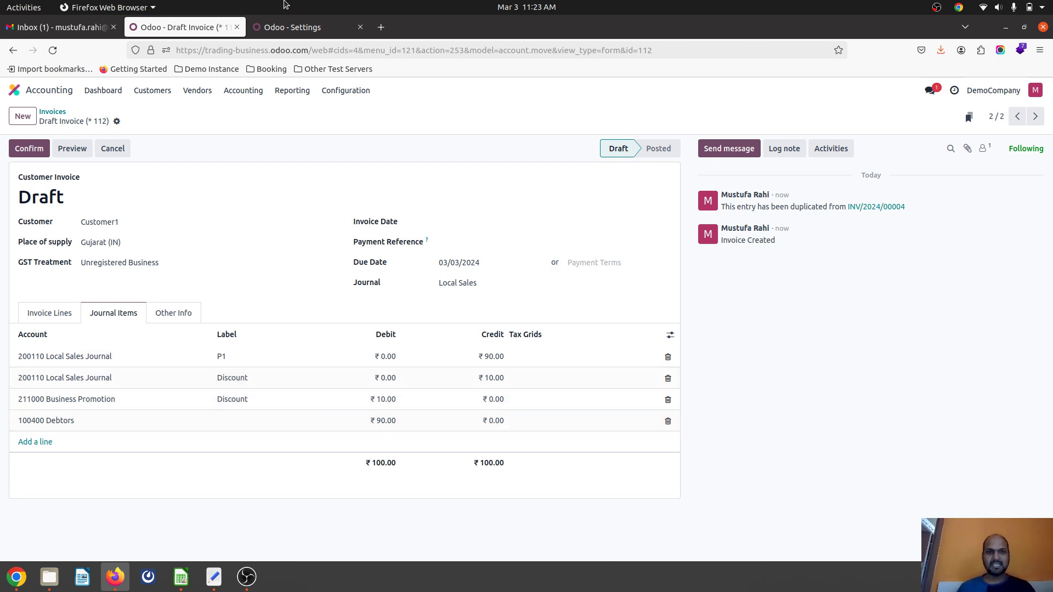
pyautogui.click(278, 34)
pyautogui.scroll(-20, 239, 408)
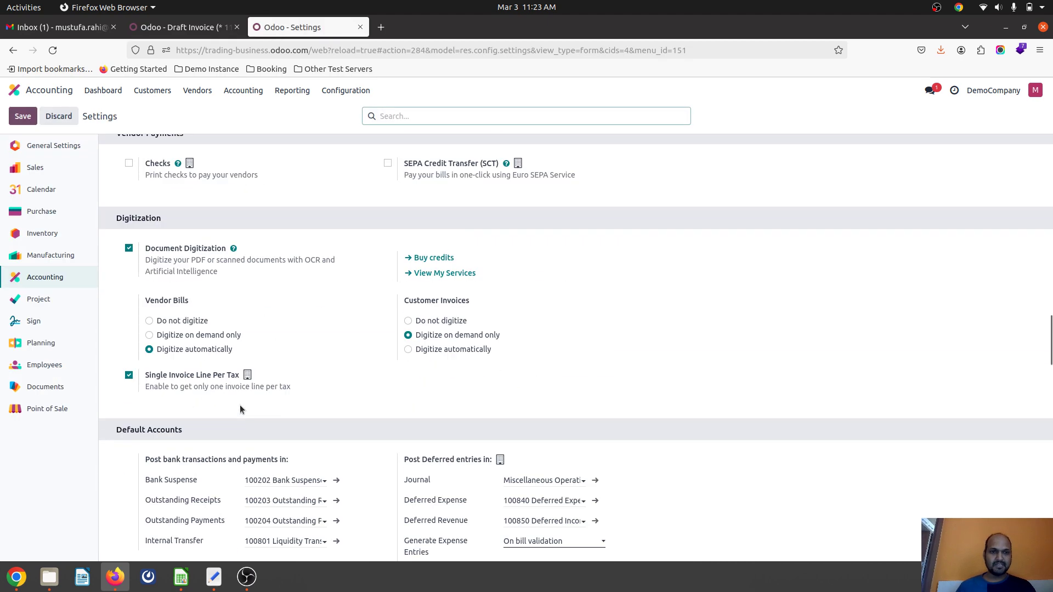
pyautogui.scroll(-2, 268, 308)
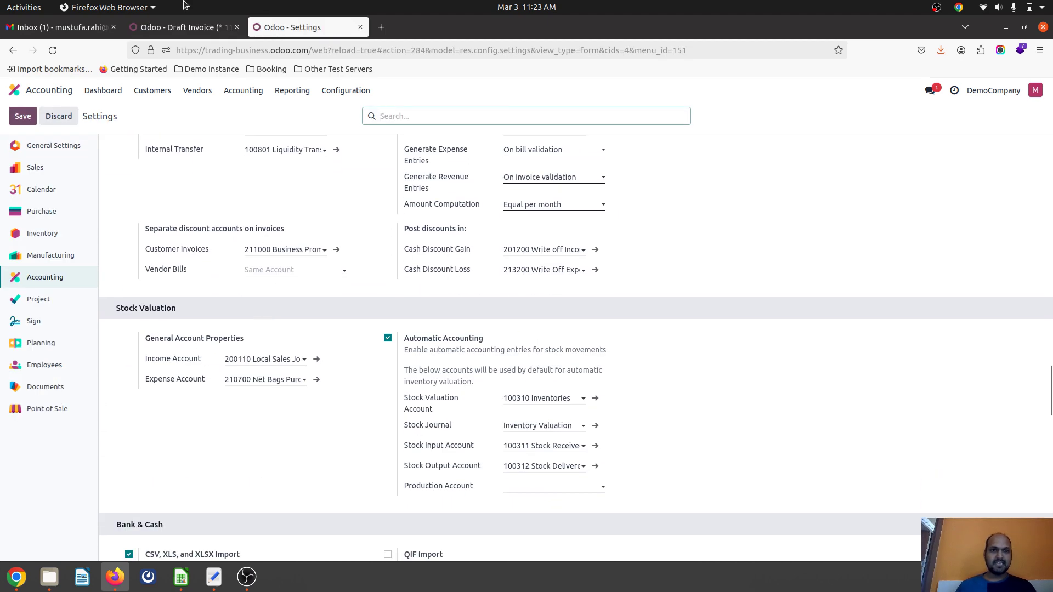
# - Post the duplicate as INV/2024/00005 and review its ₹10 discount on 211000
pyautogui.click(176, 26)
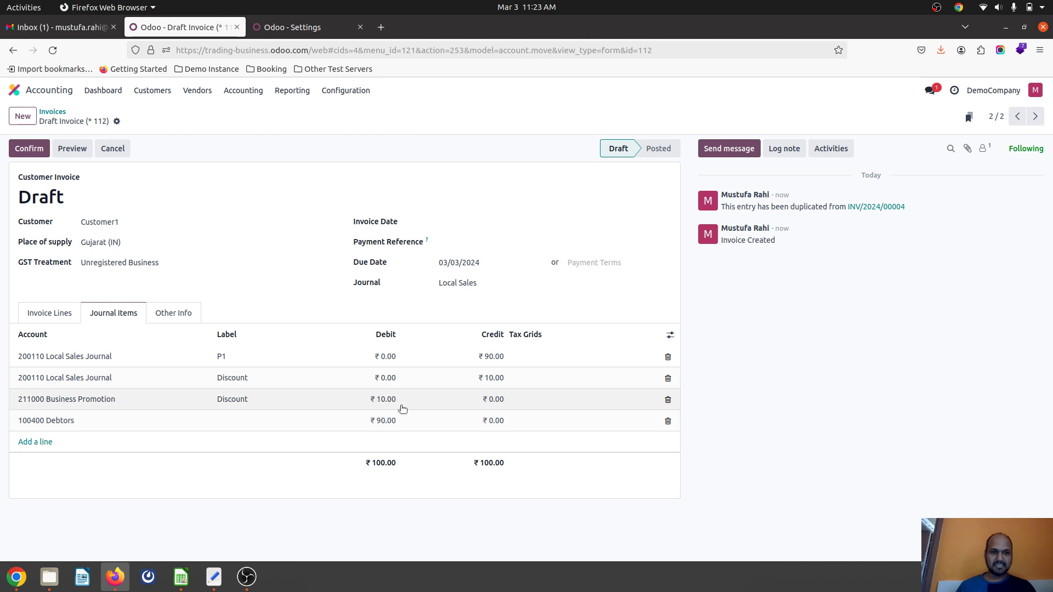
pyautogui.click(65, 311)
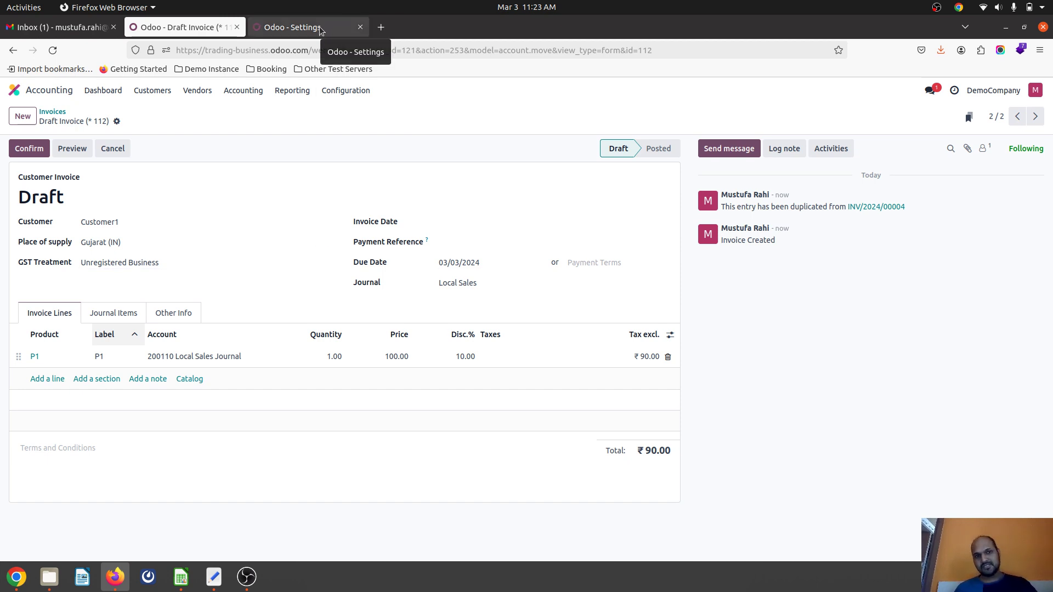
pyautogui.click(28, 150)
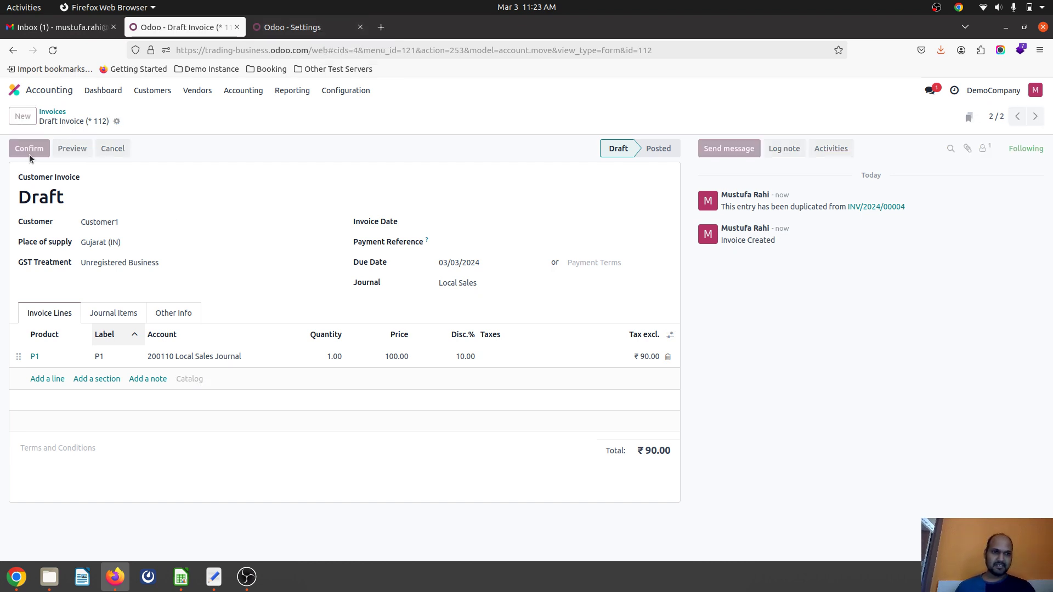
pyautogui.click(114, 310)
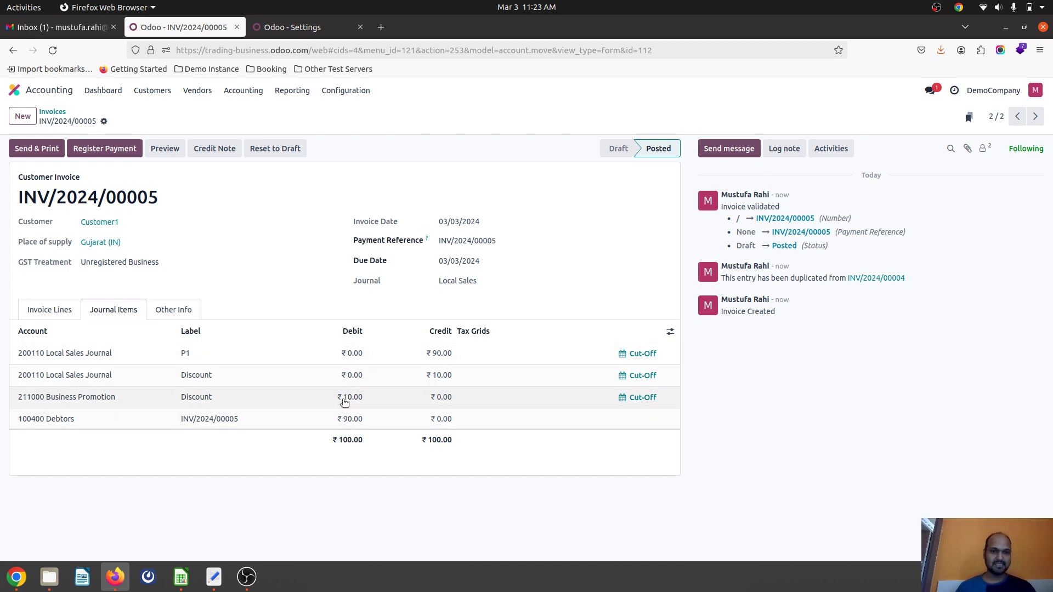
# - Open the Profit and Loss report and expand Expenses, Operating Income and Cost of Revenue
pyautogui.click(278, 93)
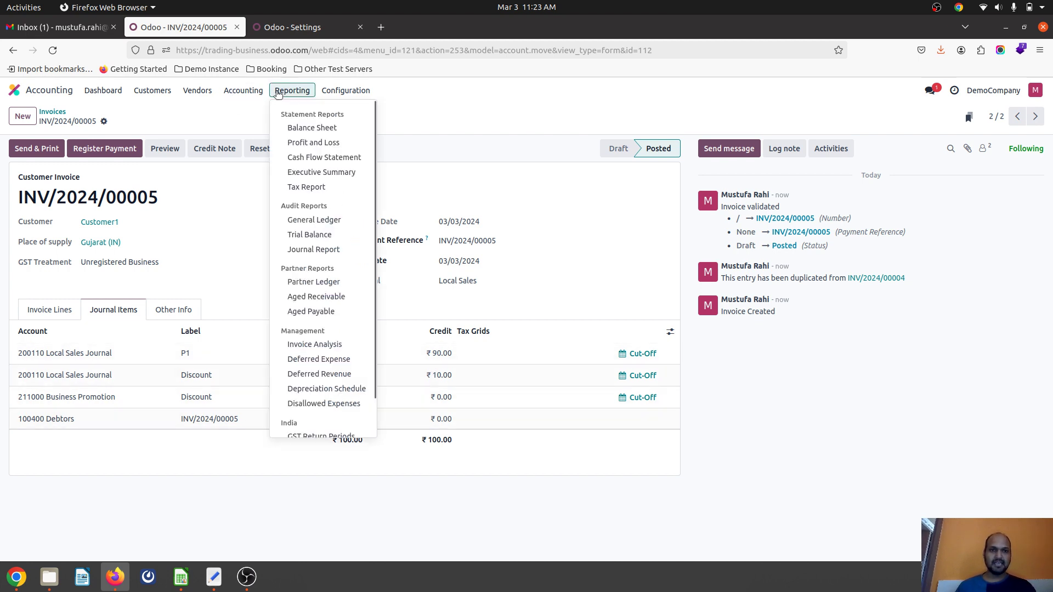
pyautogui.click(301, 142)
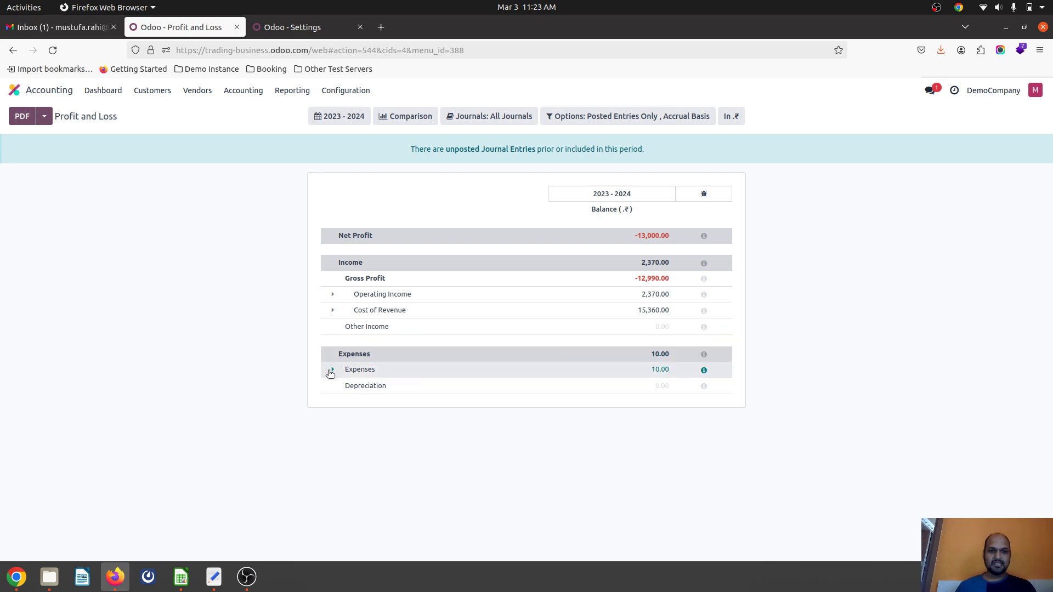
pyautogui.click(332, 369)
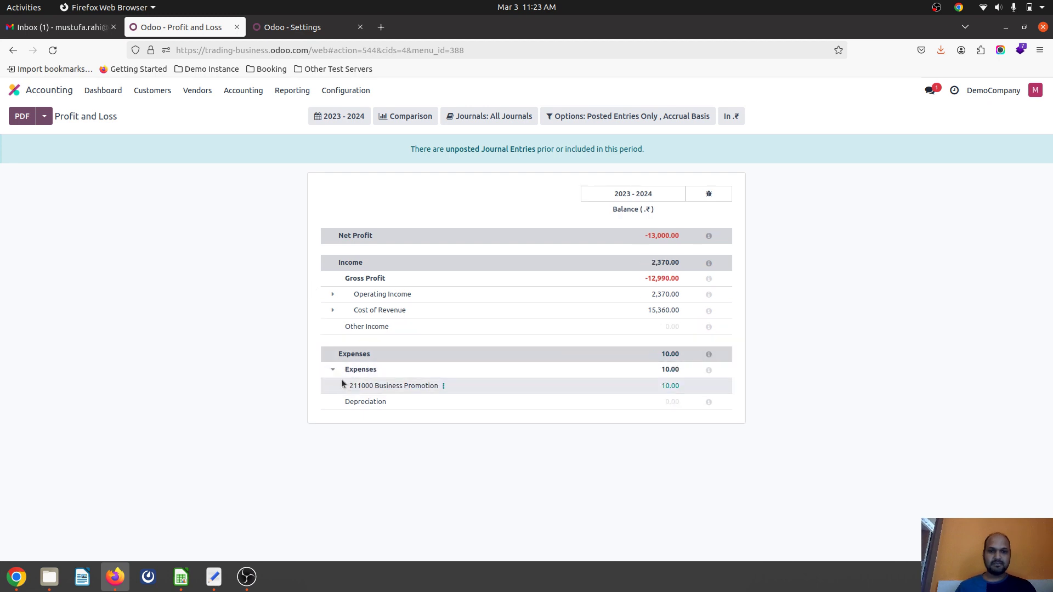
pyautogui.click(333, 299)
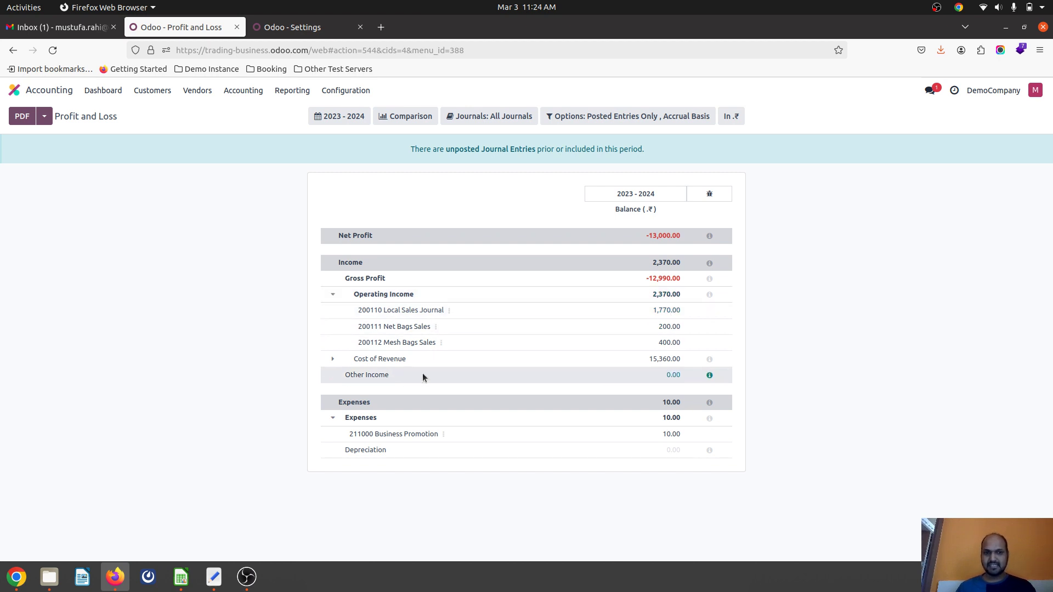
pyautogui.click(334, 364)
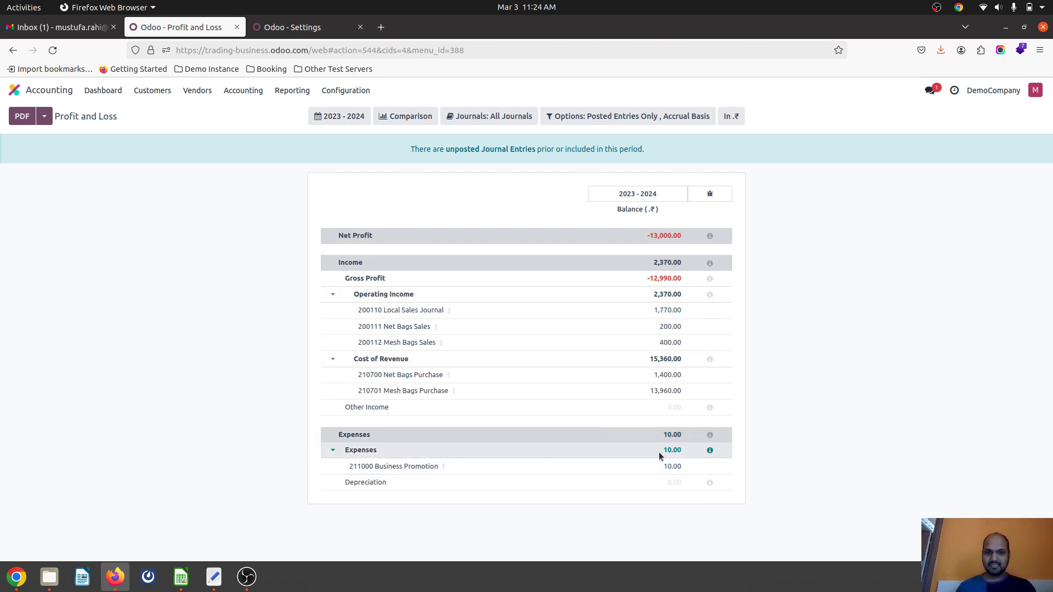
# - Open the vendor bills list and recheck the discount account settings
pyautogui.click(300, 28)
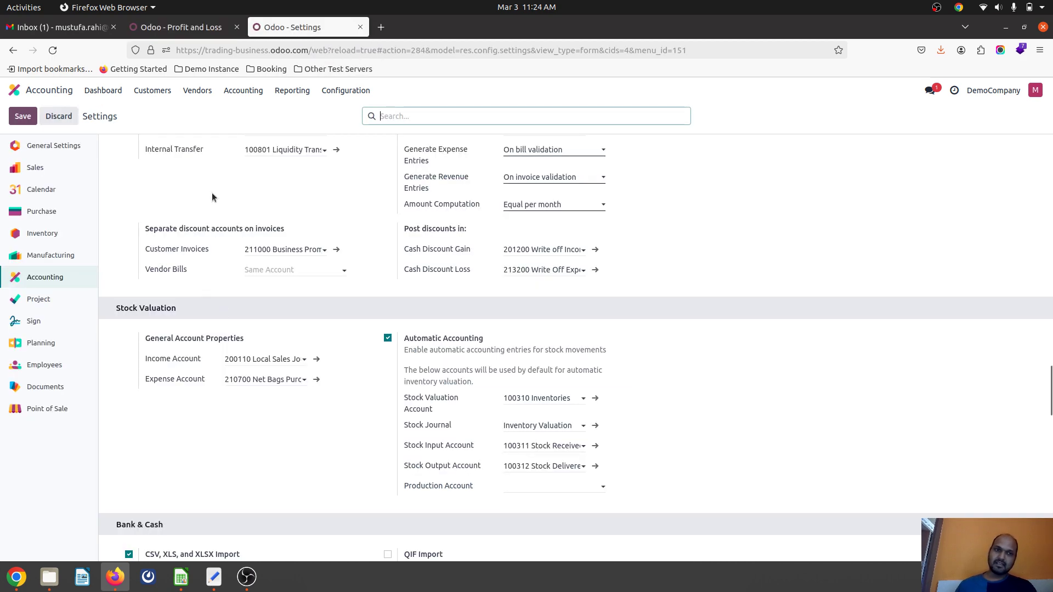
pyautogui.click(184, 26)
pyautogui.click(198, 91)
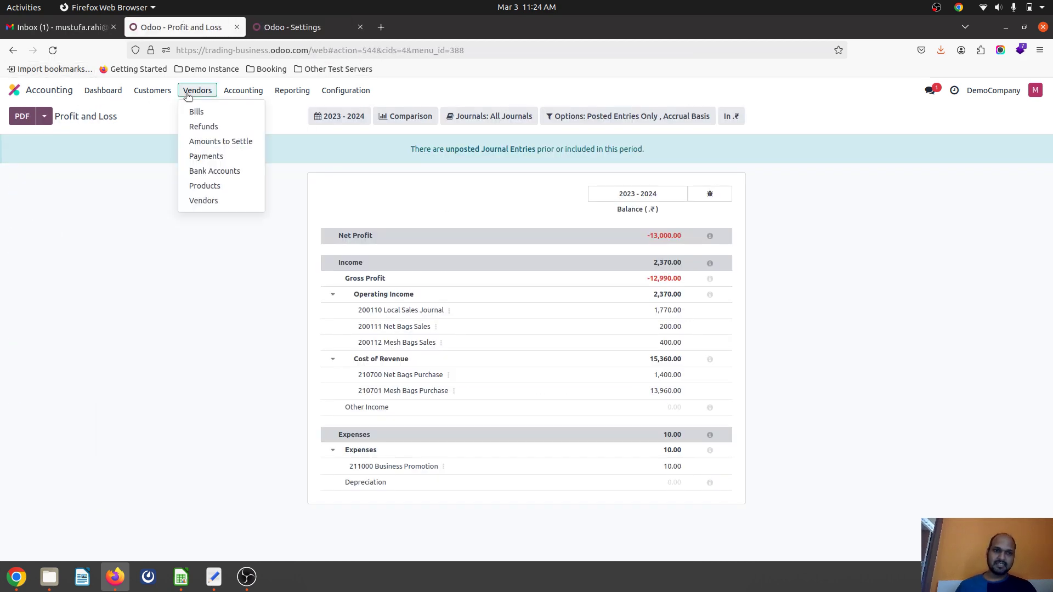
pyautogui.click(195, 111)
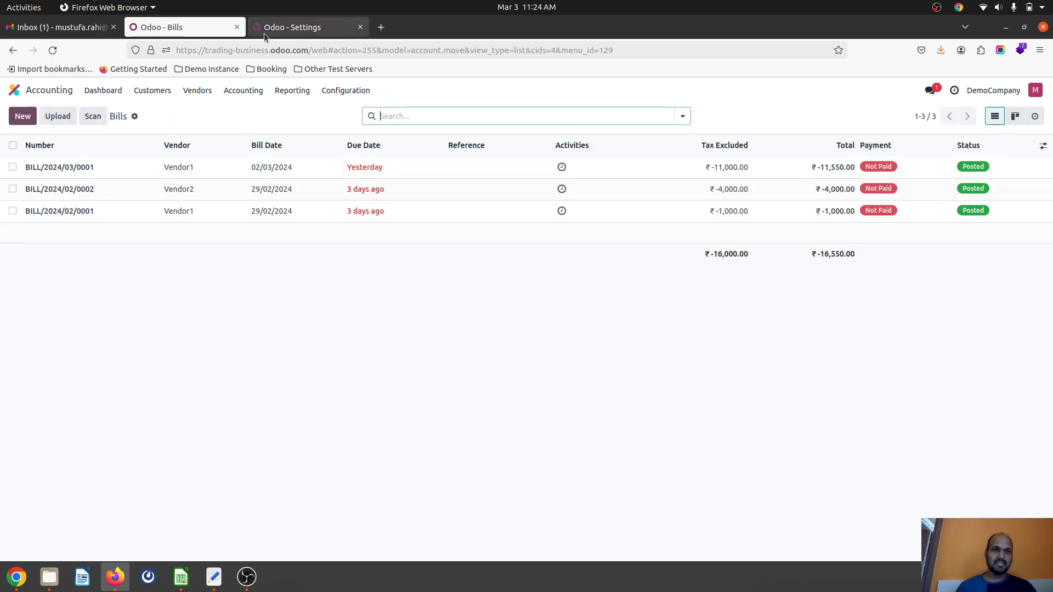
pyautogui.click(290, 27)
pyautogui.scroll(-15, 341, 325)
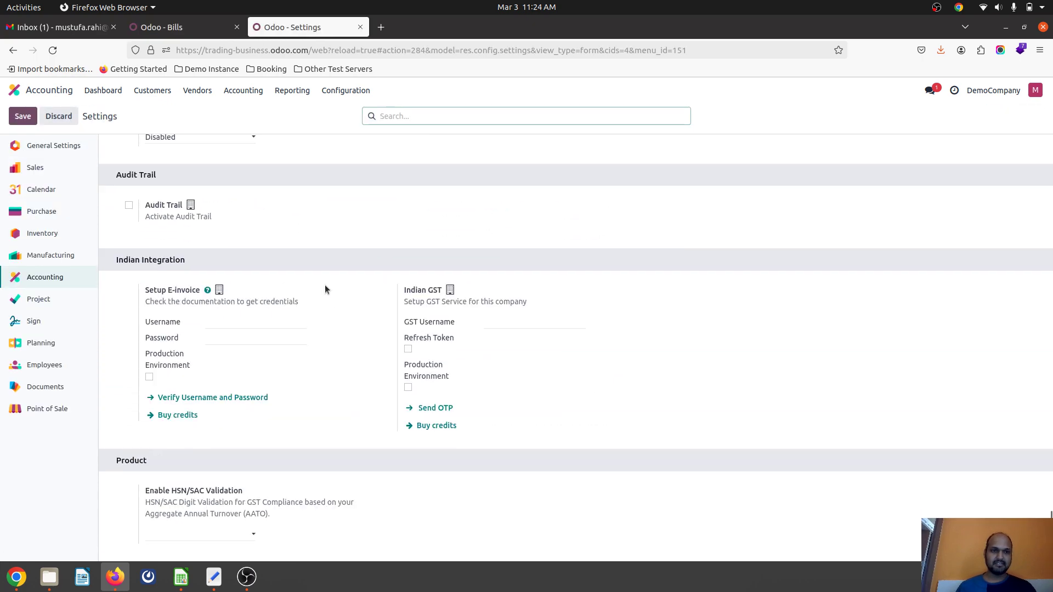
pyautogui.scroll(15, 325, 286)
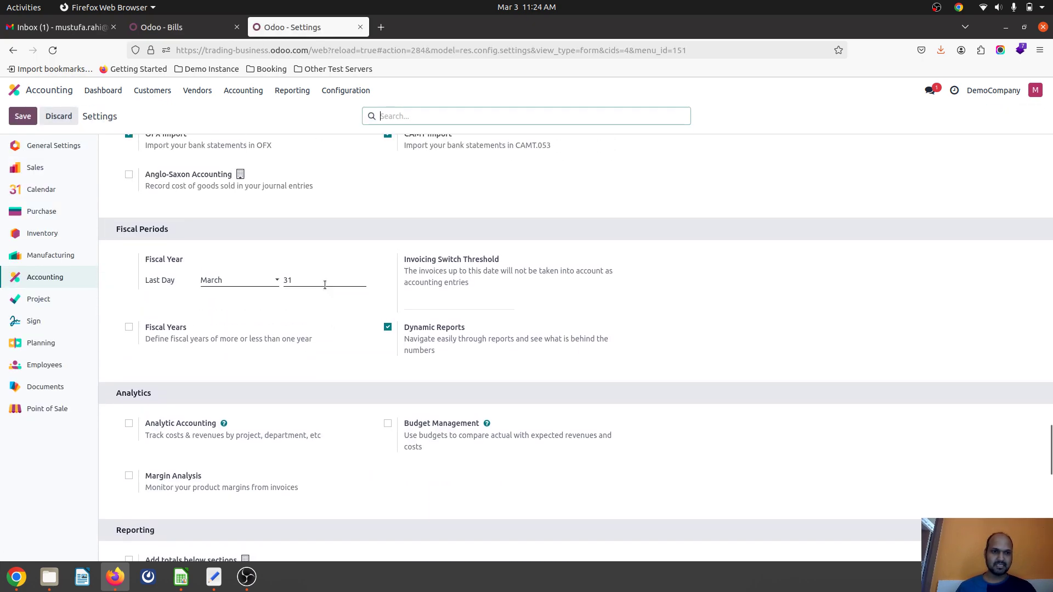
pyautogui.scroll(5, 325, 289)
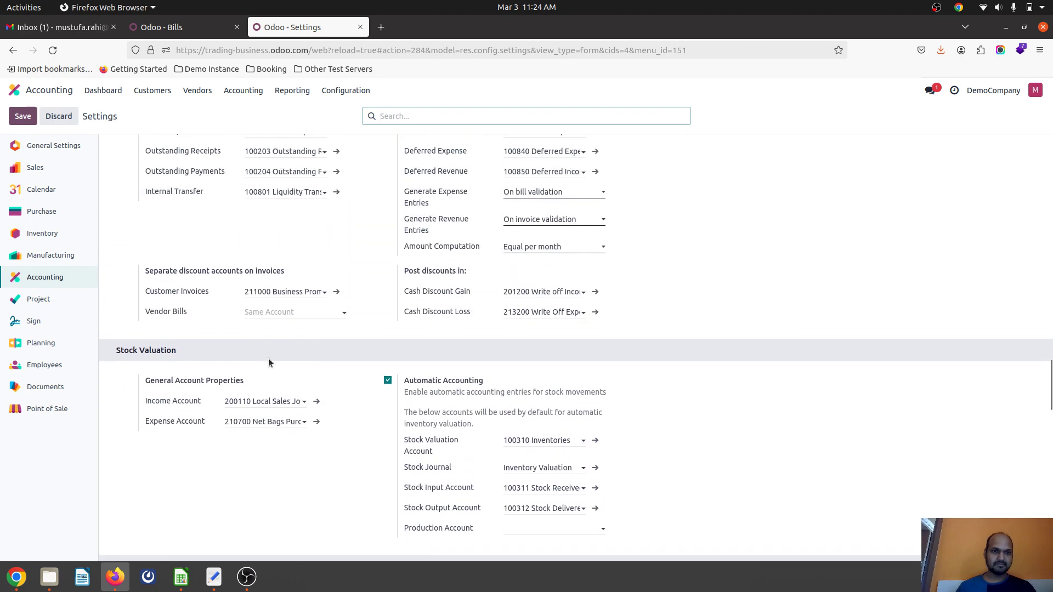
pyautogui.click(164, 26)
# - Draft a vendor bill for Vendor1 with product P2 at a 5% discount
pyautogui.click(23, 116)
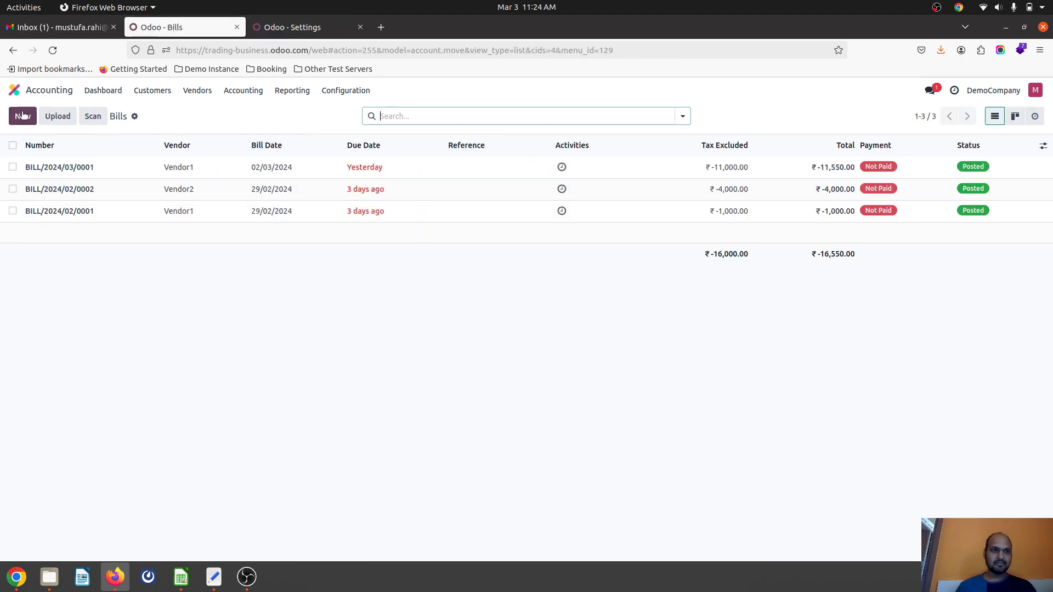
pyautogui.click(121, 222)
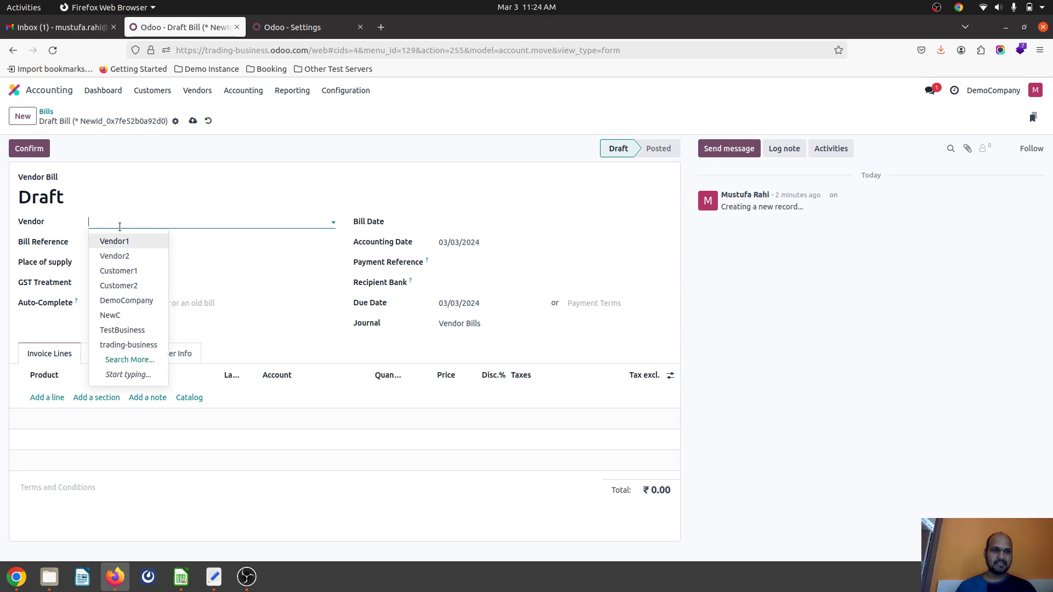
pyautogui.click(113, 240)
pyautogui.click(57, 400)
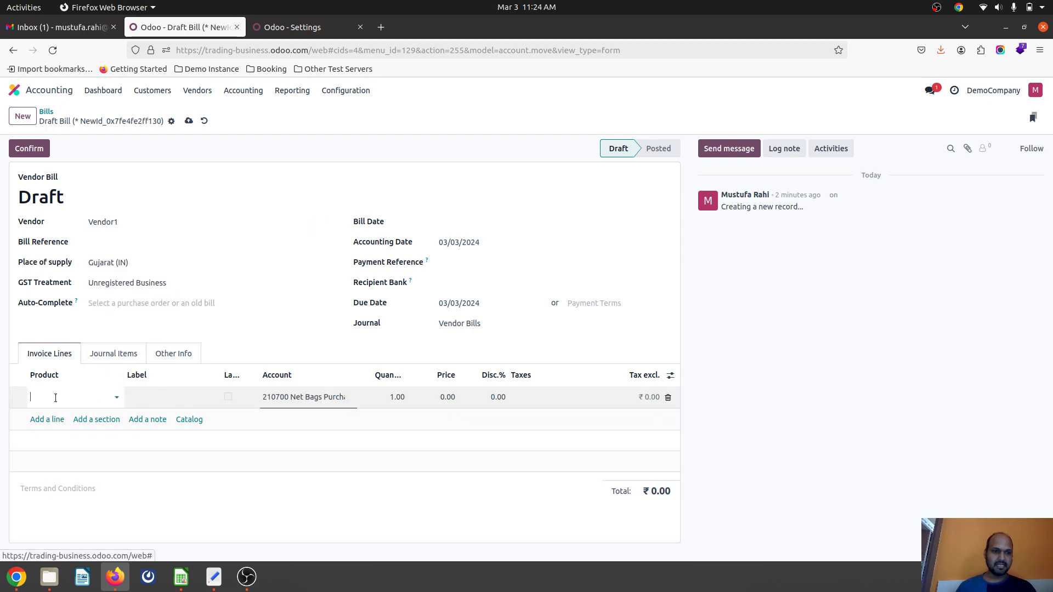
pyautogui.click(54, 474)
pyautogui.click(466, 395)
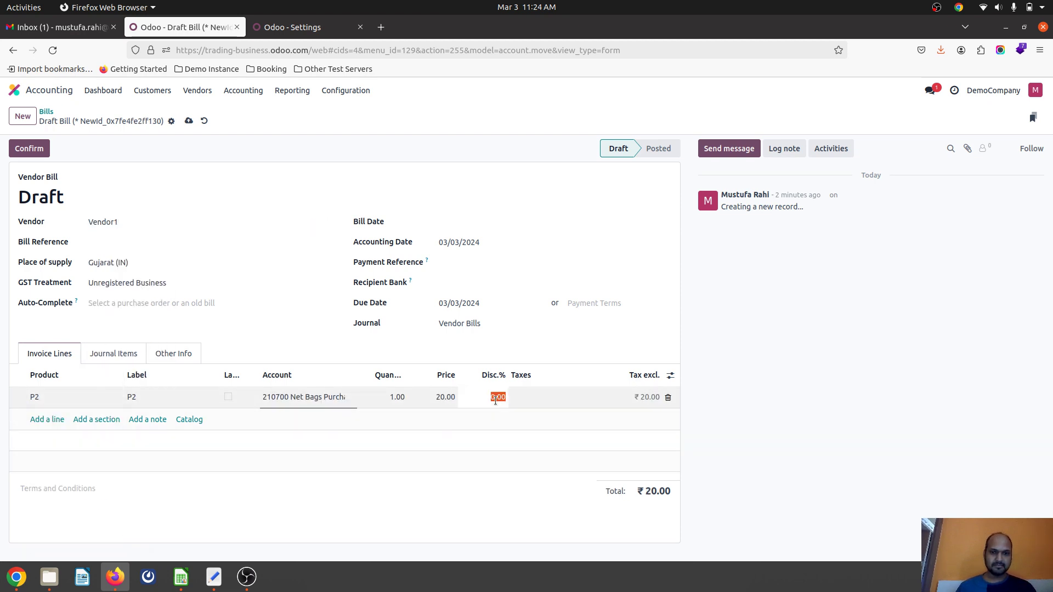
pyautogui.write('5')
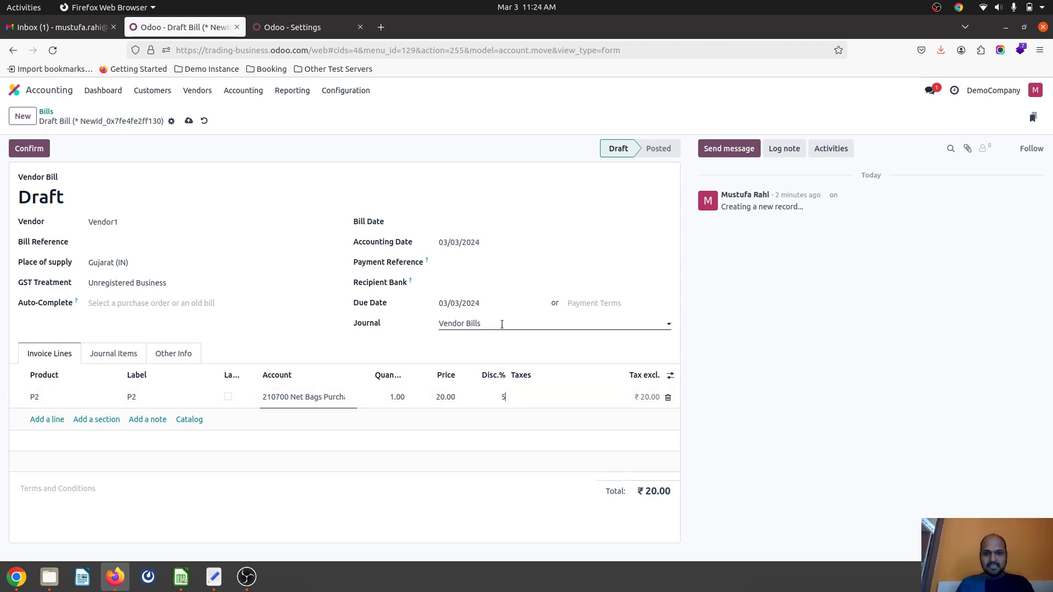
pyautogui.click(290, 359)
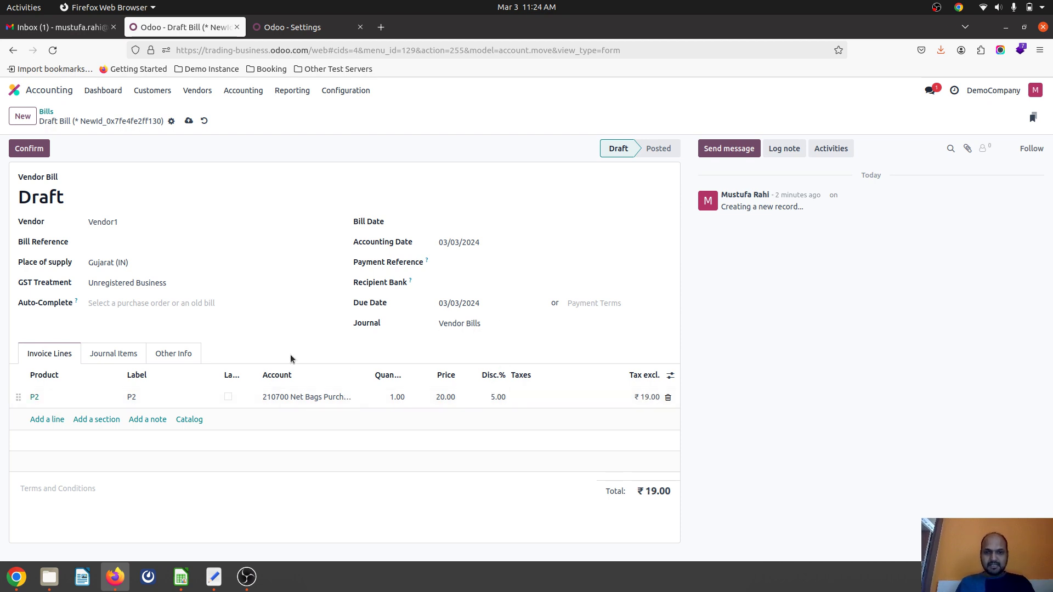
# - Post the bill as BILL/2024/03/0002 dated 03/03/2024 and review its ₹19 purchase entry
pyautogui.click(114, 353)
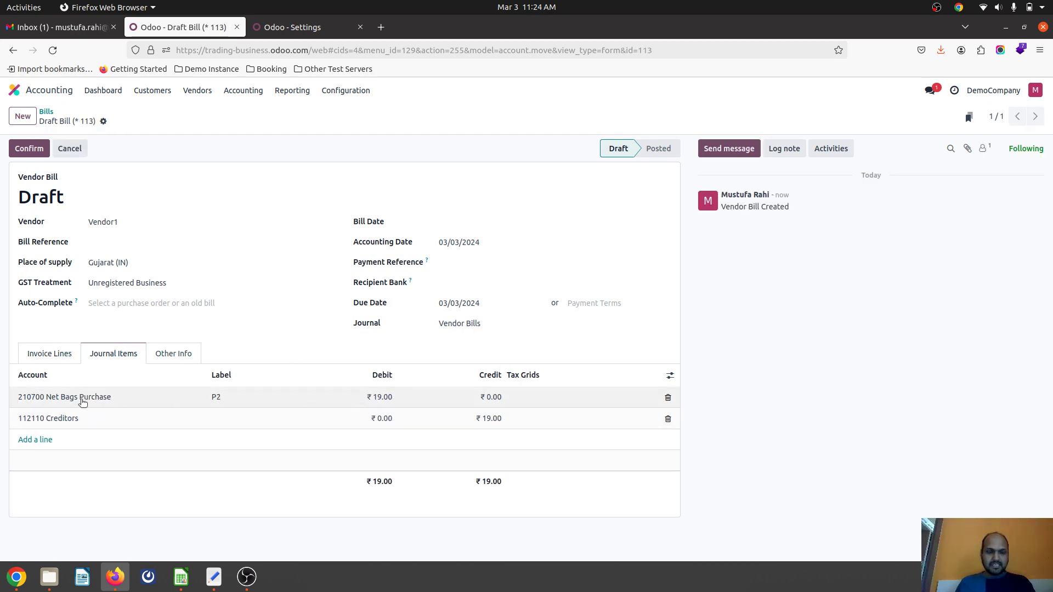
pyautogui.click(49, 352)
pyautogui.click(29, 148)
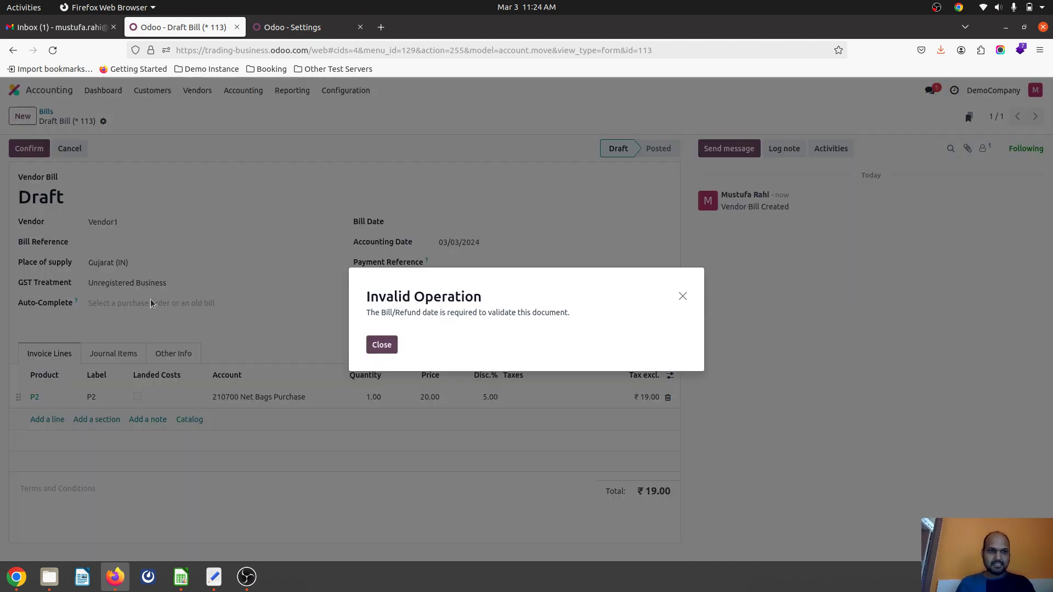
pyautogui.click(382, 344)
pyautogui.click(484, 223)
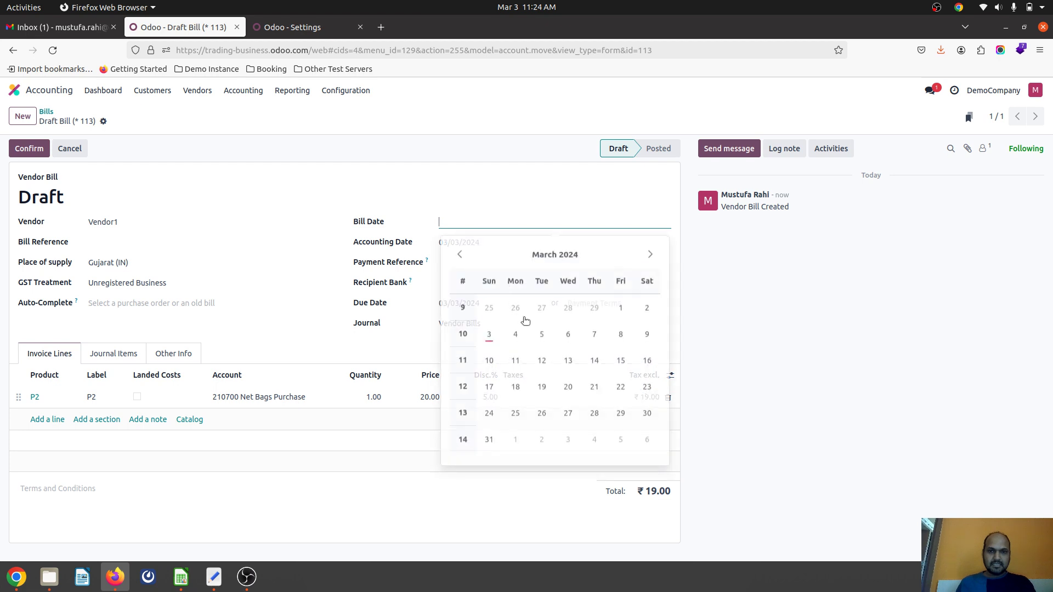
pyautogui.press('Escape')
pyautogui.click(29, 148)
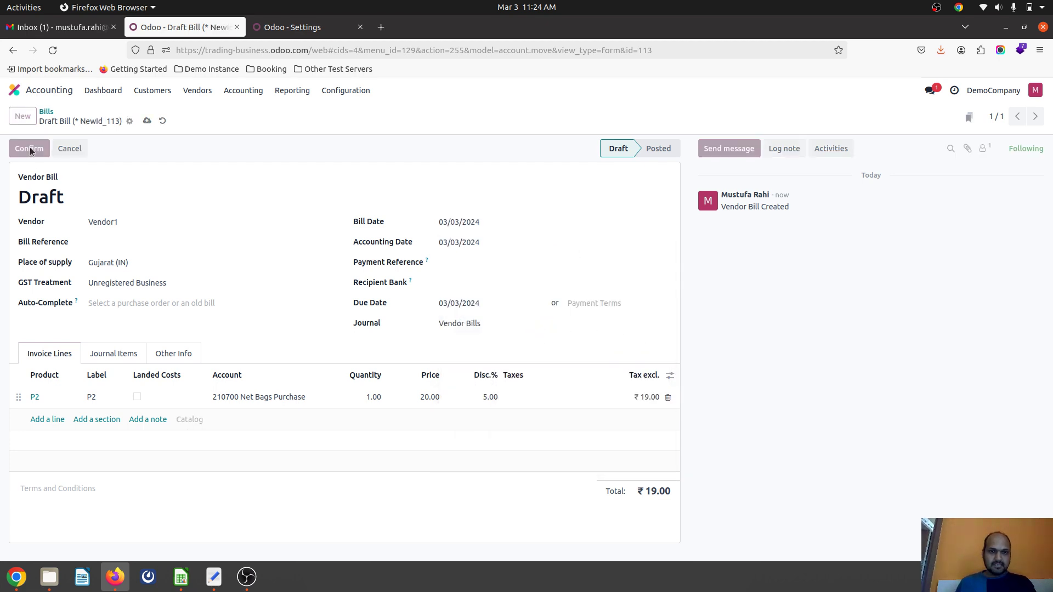
pyautogui.click(110, 352)
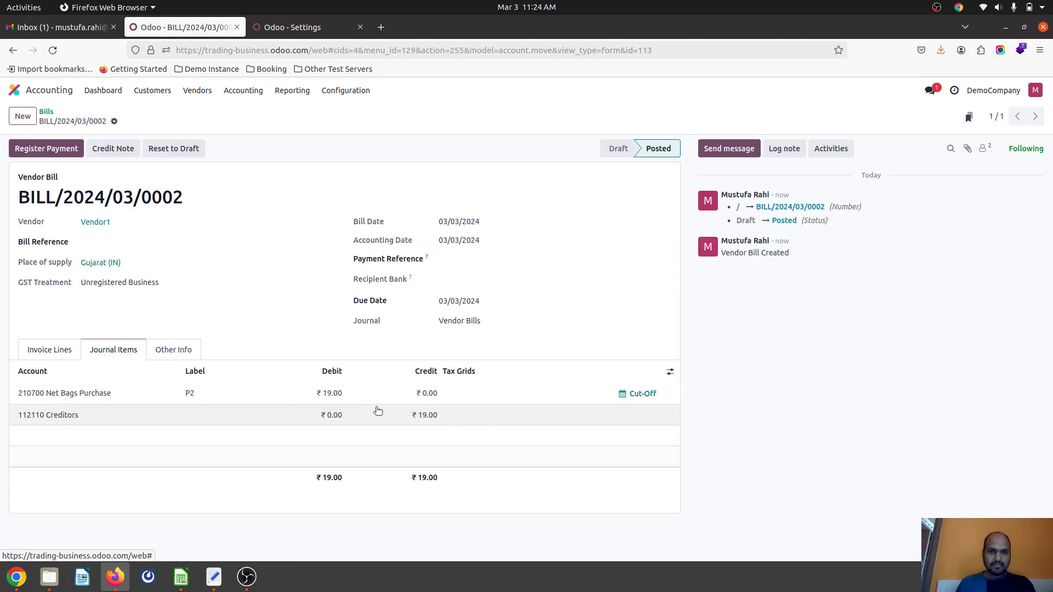
pyautogui.click(49, 351)
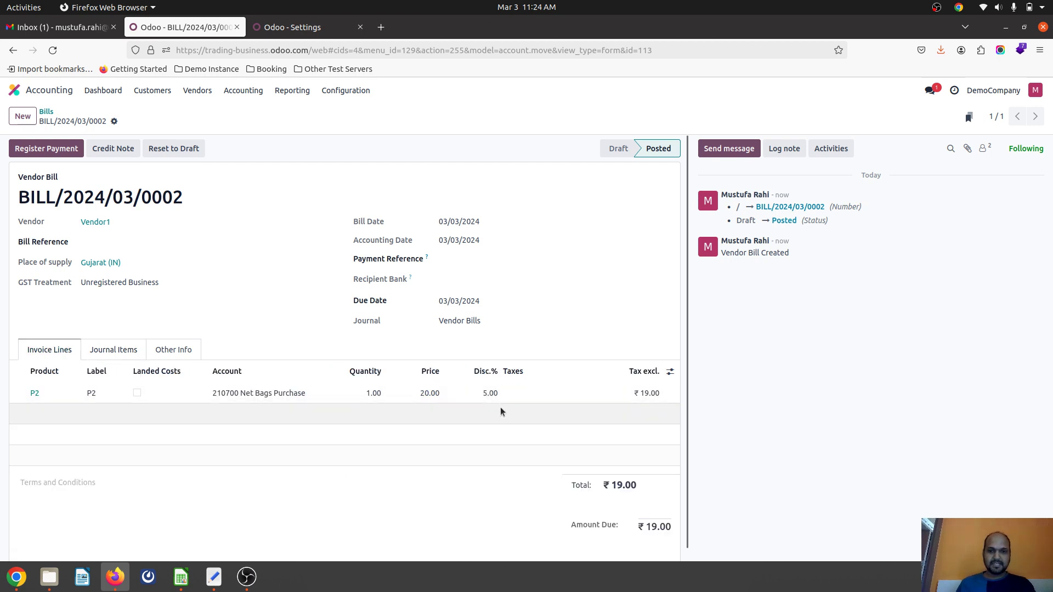
pyautogui.click(113, 349)
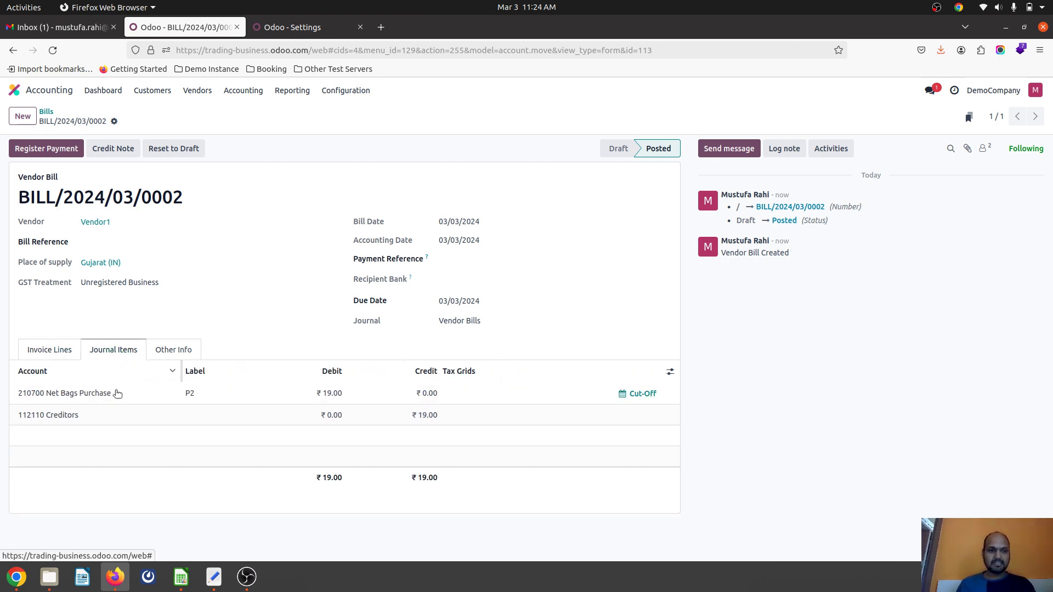
# - Choose 200113 Vendor Discount on Purchase as the vendor-bill discount account and save
pyautogui.click(277, 24)
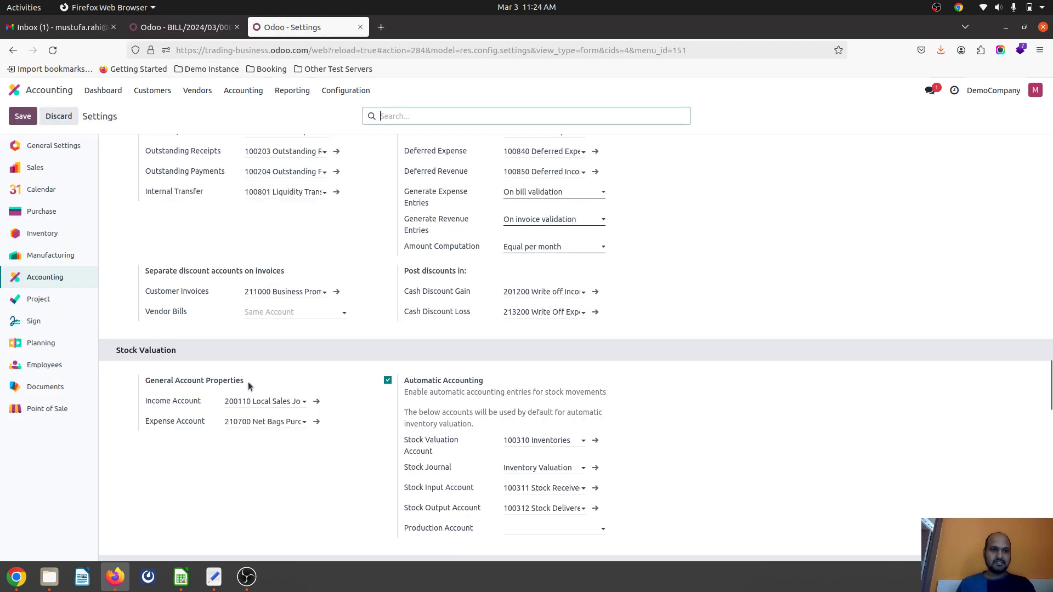
pyautogui.click(301, 312)
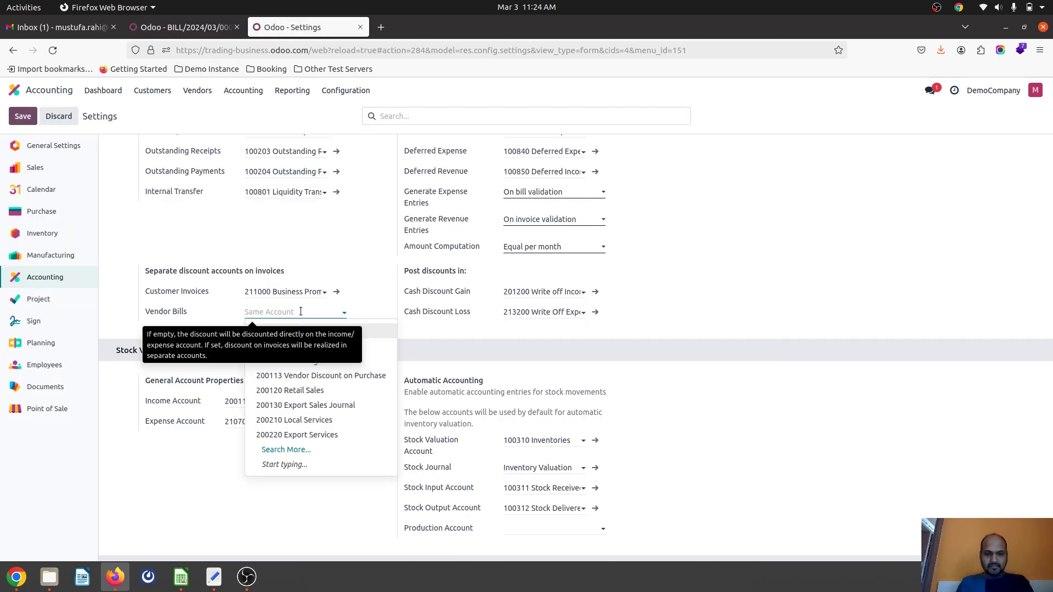
pyautogui.write('vend')
pyautogui.press('Return')
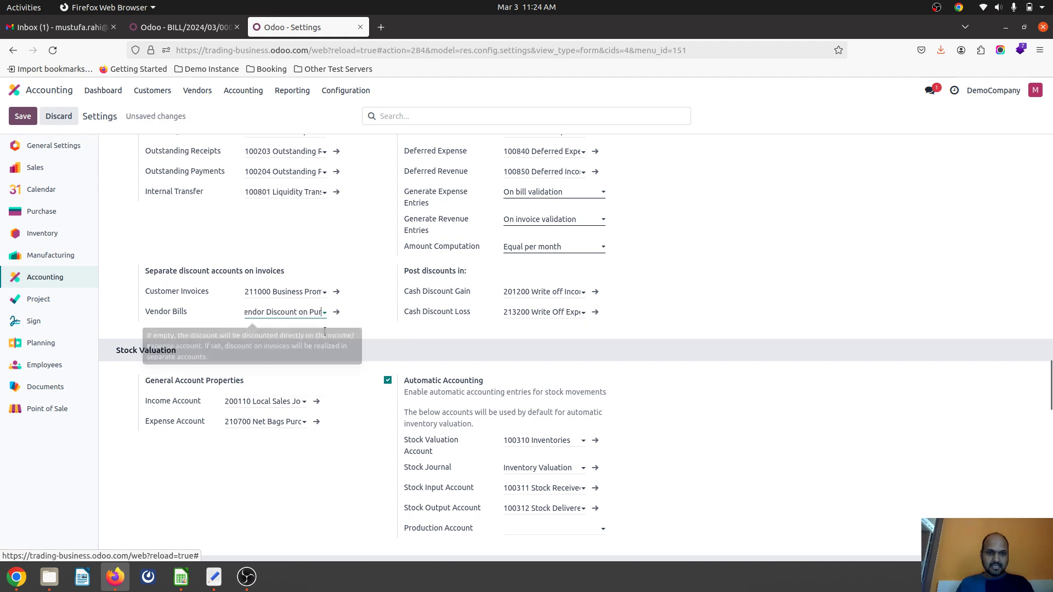
pyautogui.click(25, 123)
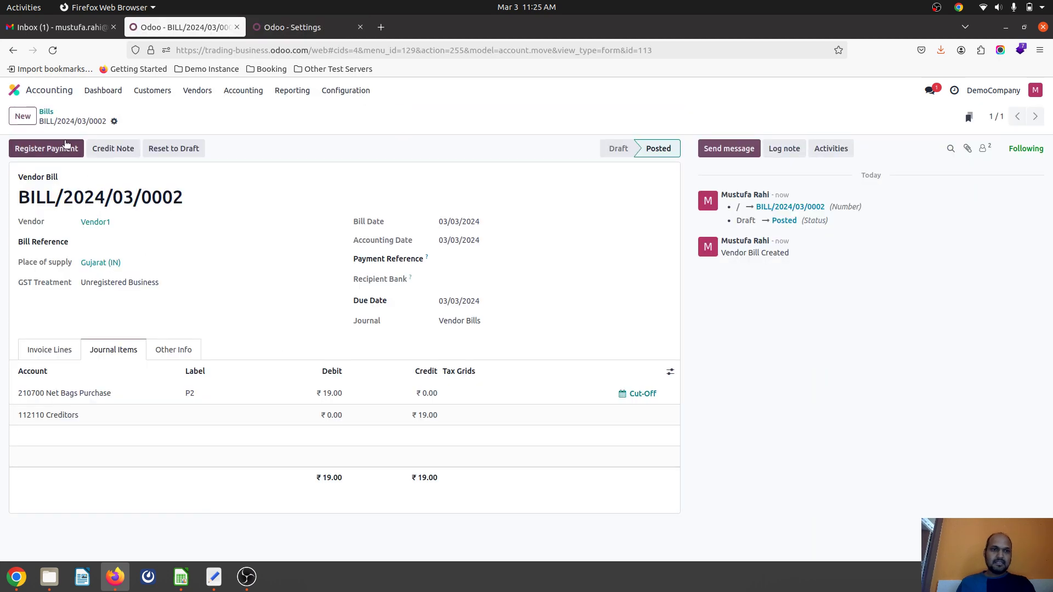
# - Duplicate the bill and post the copy as BILL/2024/03/0003 dated 03/03/2024
pyautogui.click(114, 122)
pyautogui.click(143, 180)
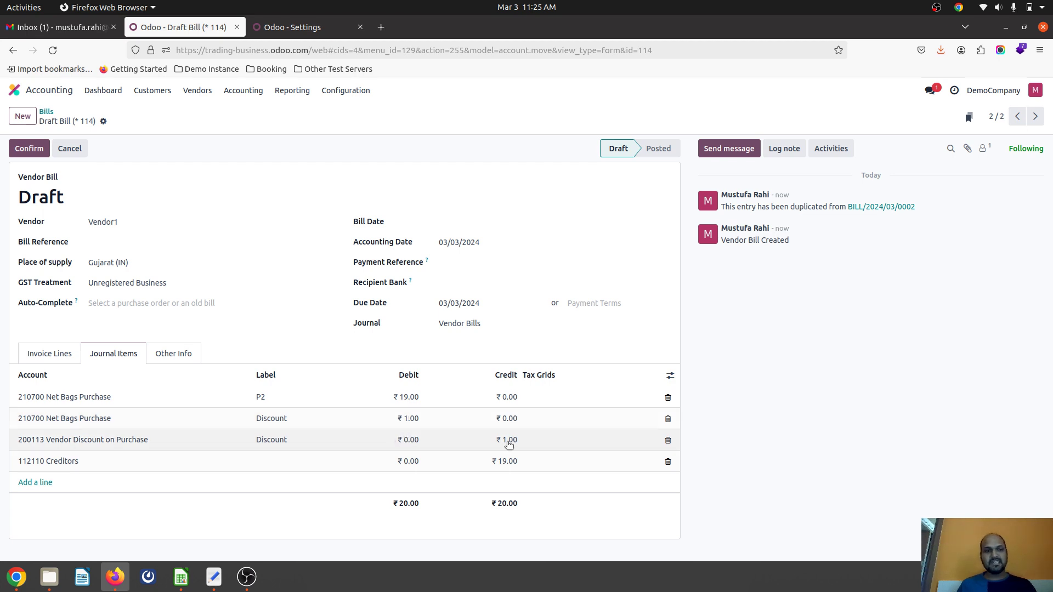
pyautogui.click(30, 155)
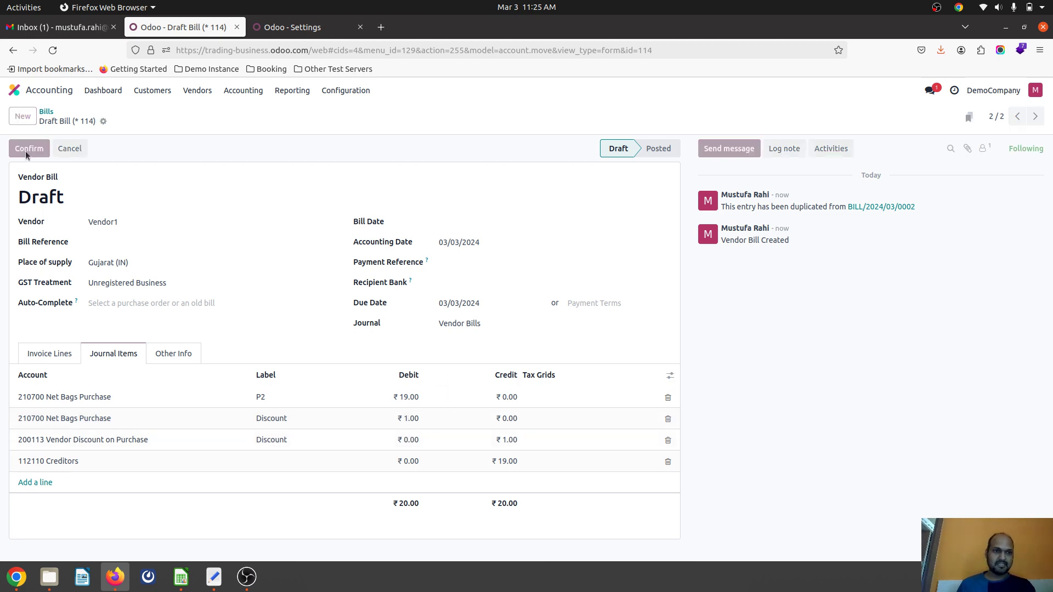
pyautogui.click(381, 345)
pyautogui.click(494, 222)
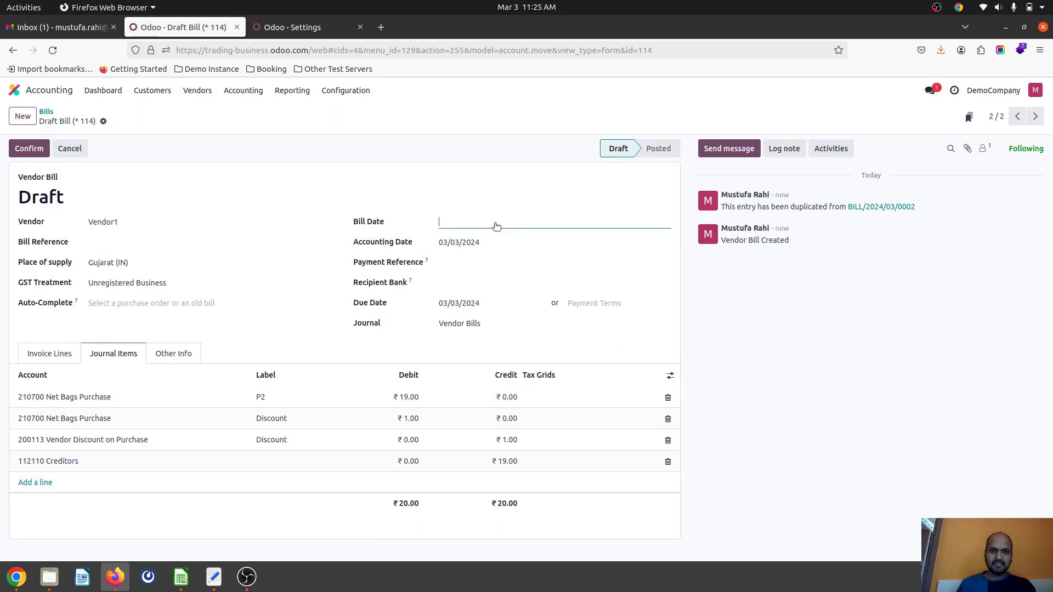
pyautogui.click(489, 329)
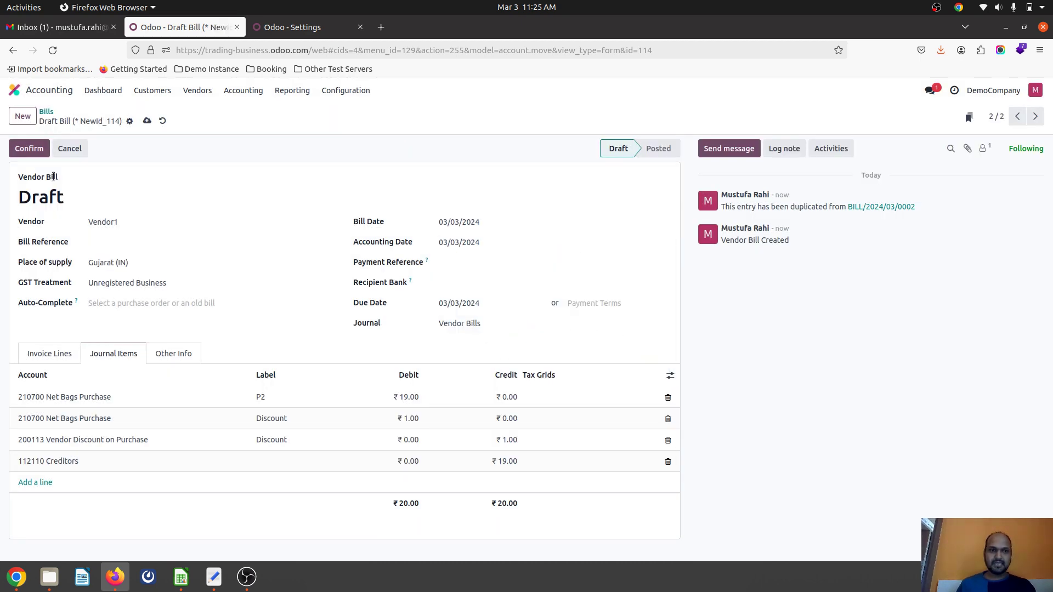
pyautogui.click(29, 148)
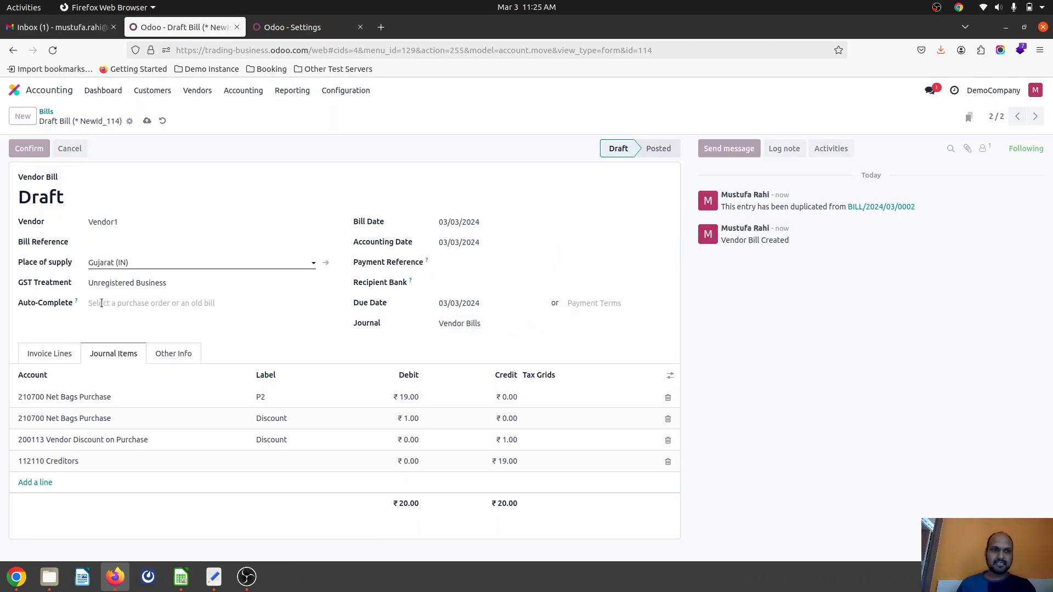
pyautogui.click(292, 27)
# - Expand Operating Income, Expenses and Cost of Revenue in Profit and Loss to confirm 200113 shows 1.00, then return to the bill
pyautogui.click(304, 92)
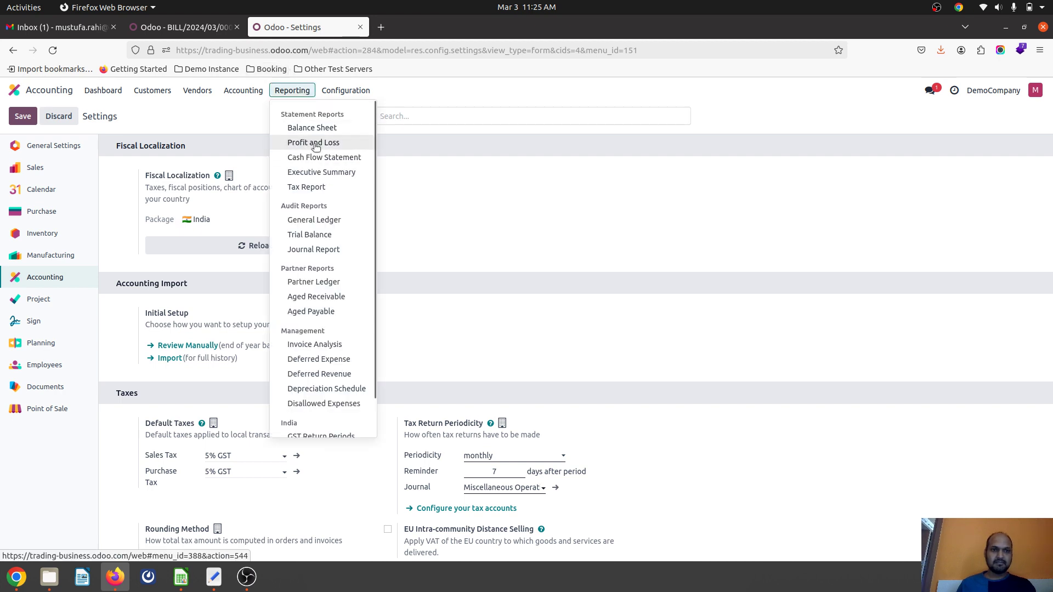
pyautogui.click(312, 142)
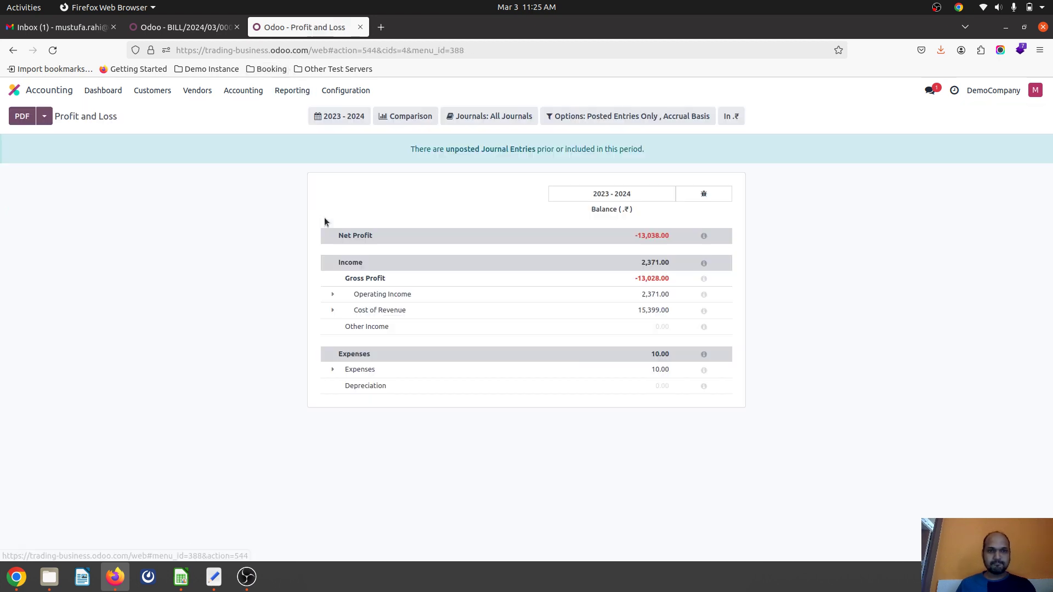
pyautogui.click(343, 295)
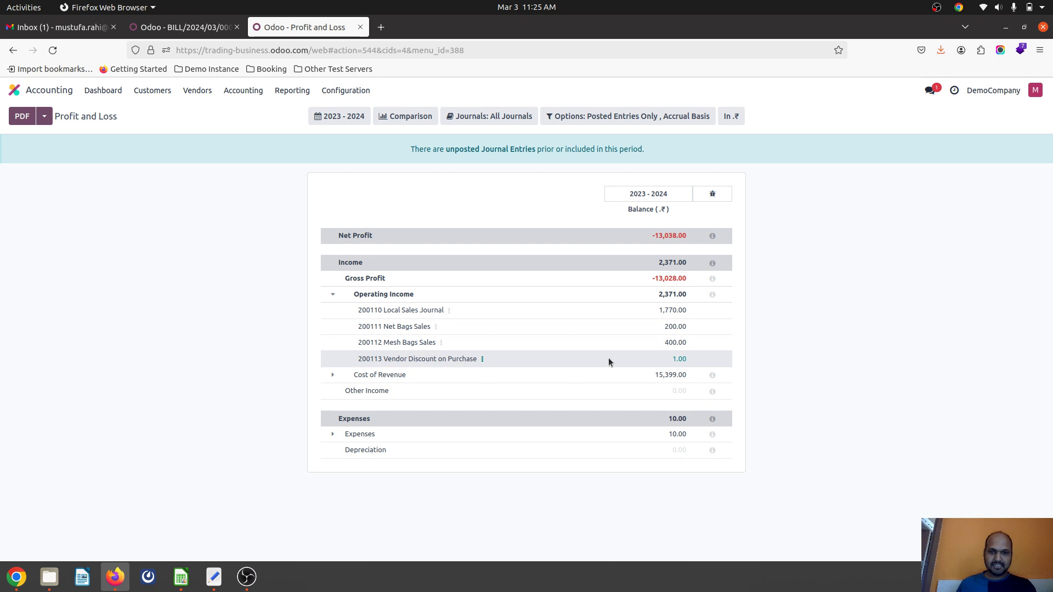
pyautogui.click(350, 434)
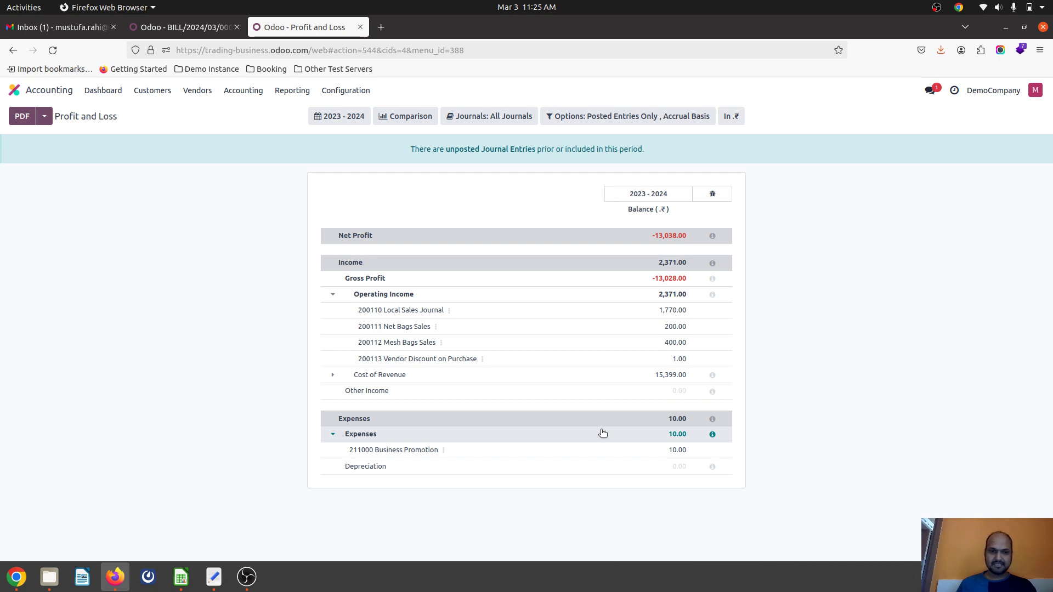
pyautogui.click(351, 375)
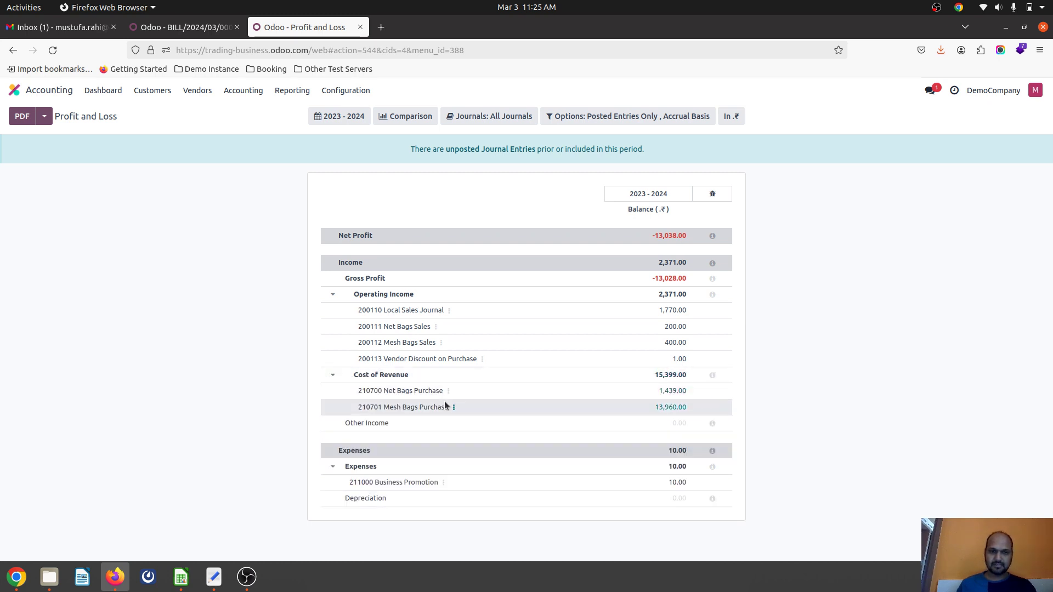
pyautogui.click(210, 29)
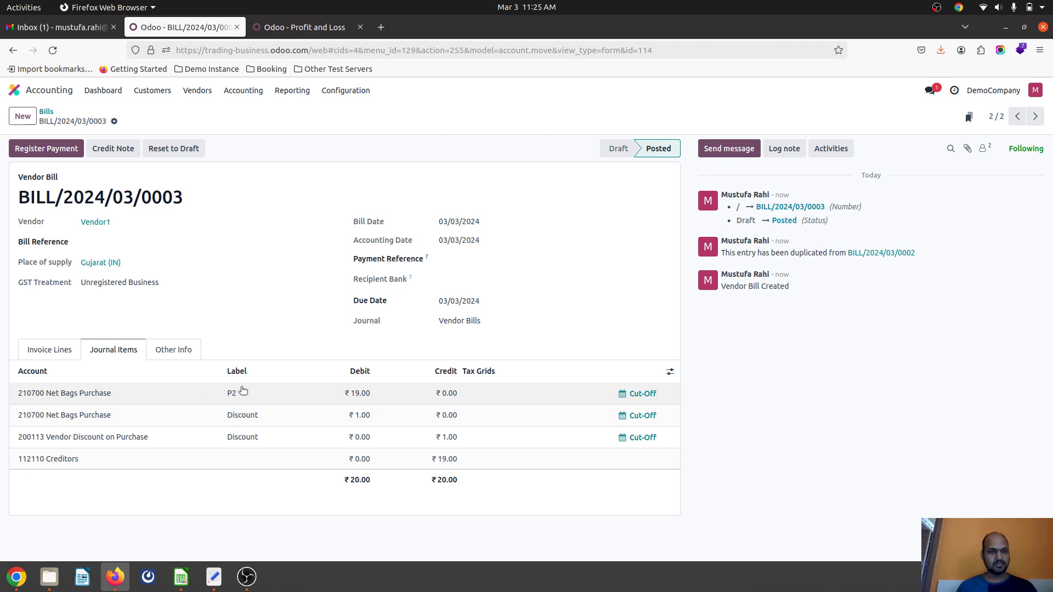
pyautogui.click(47, 350)
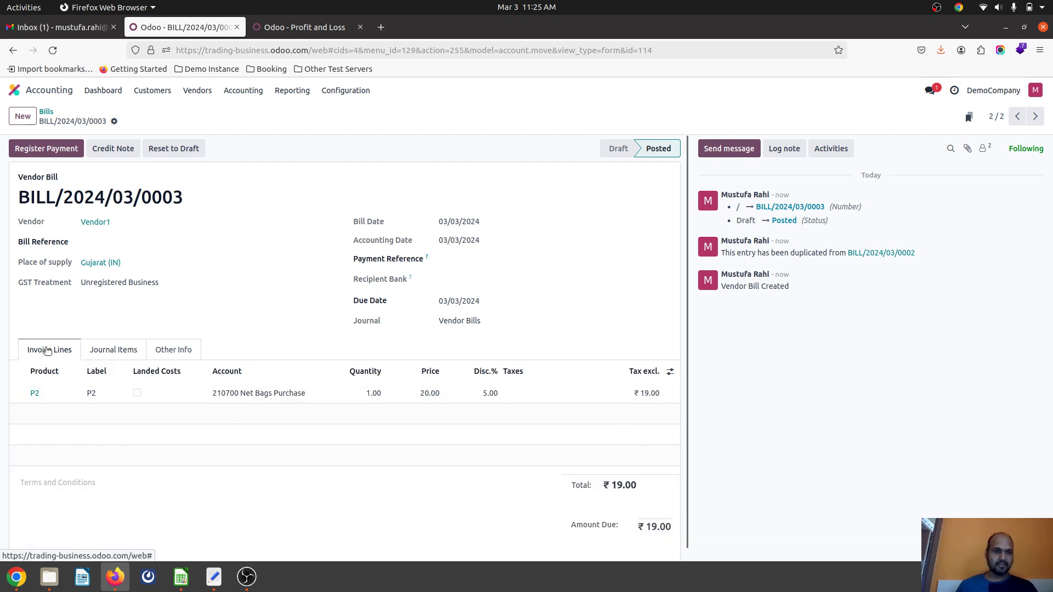
pyautogui.click(112, 355)
pyautogui.click(56, 351)
pyautogui.rightClick(294, 349)
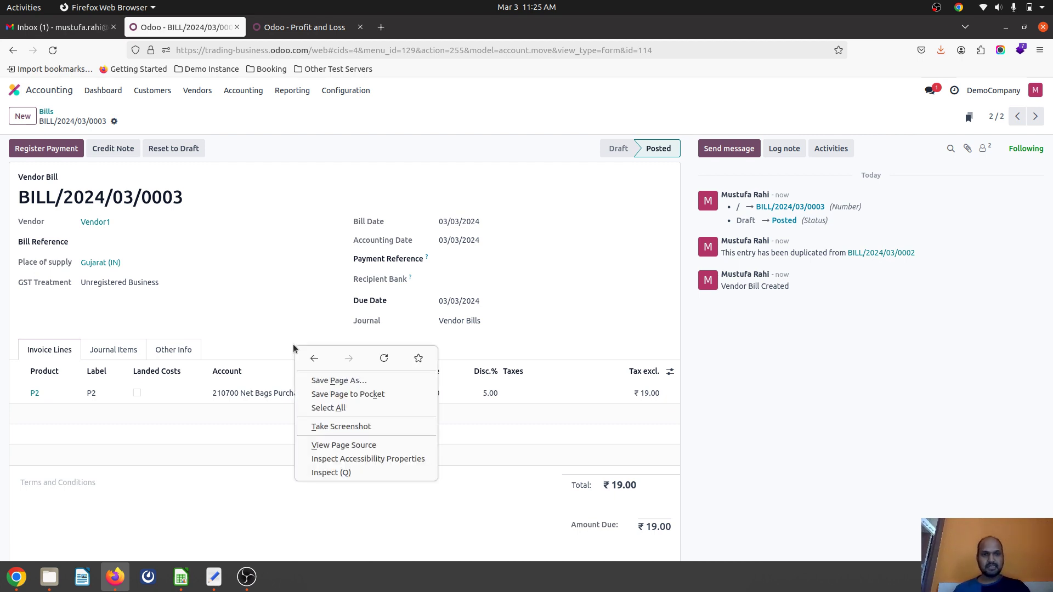
pyautogui.click(264, 322)
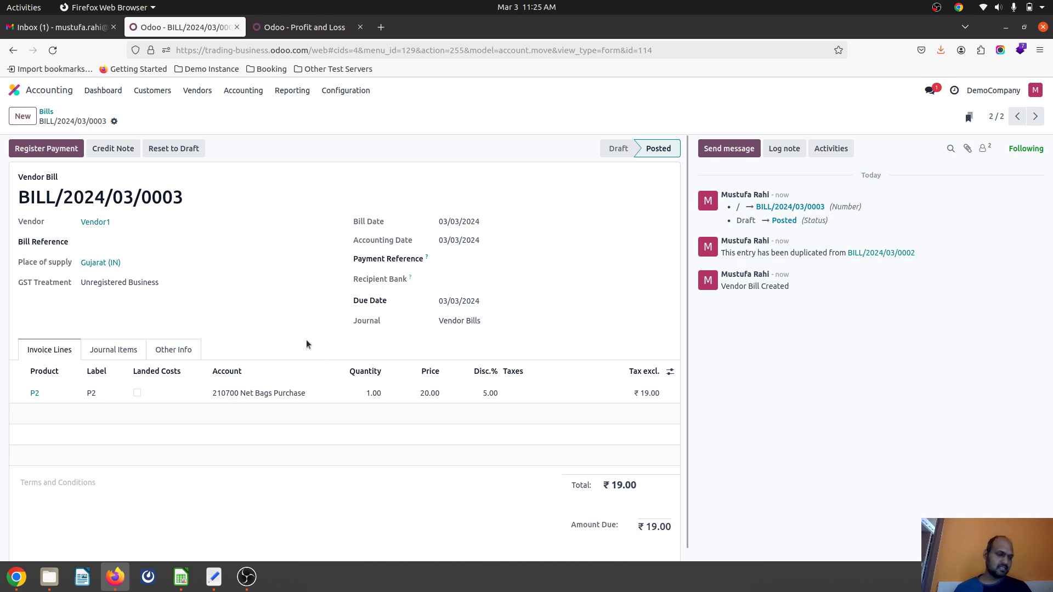
pyautogui.click(314, 27)
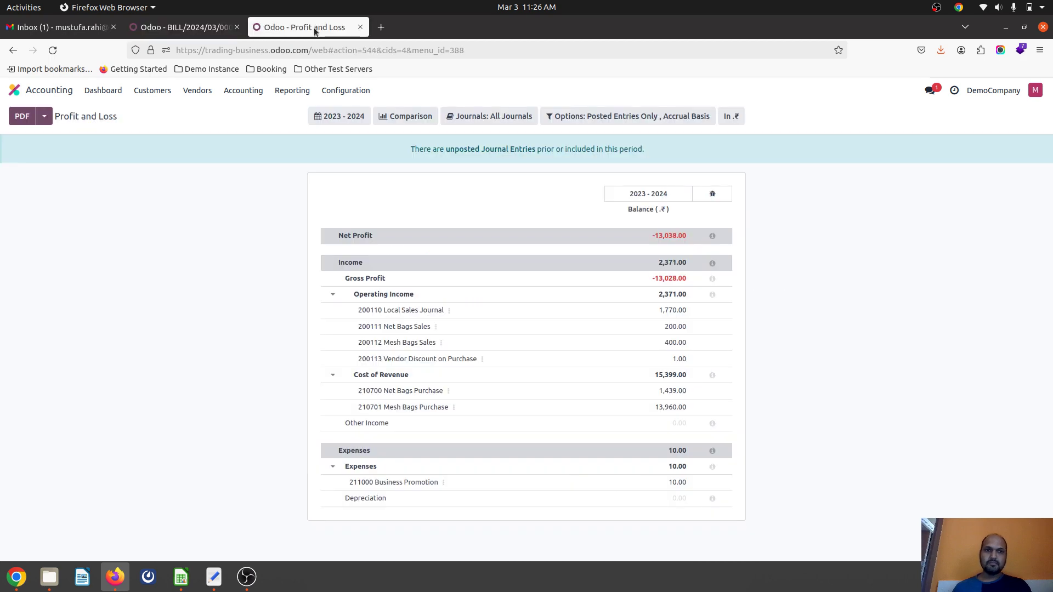
pyautogui.click(195, 33)
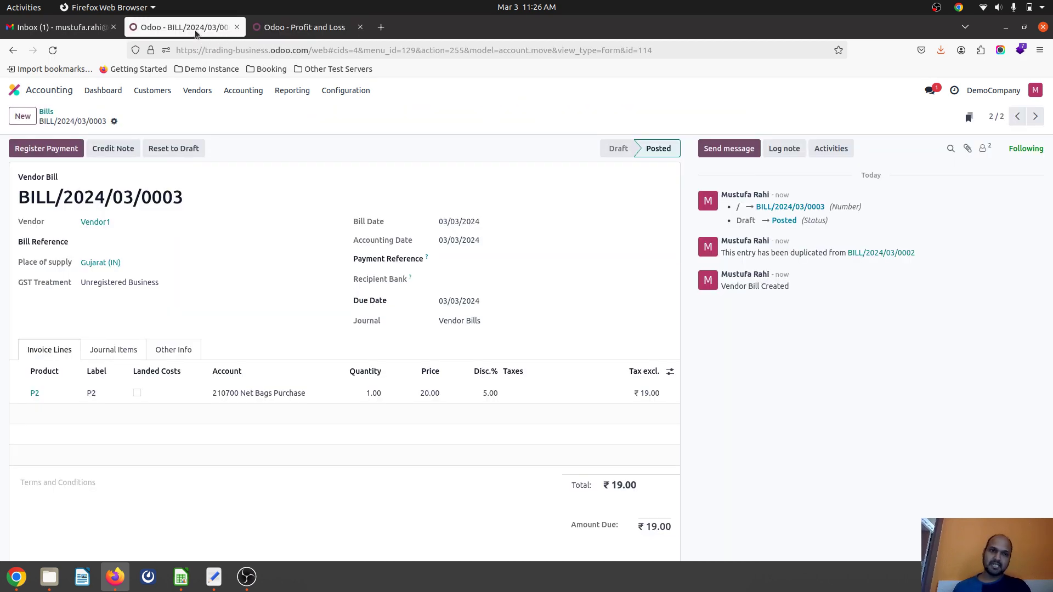
pyautogui.click(315, 34)
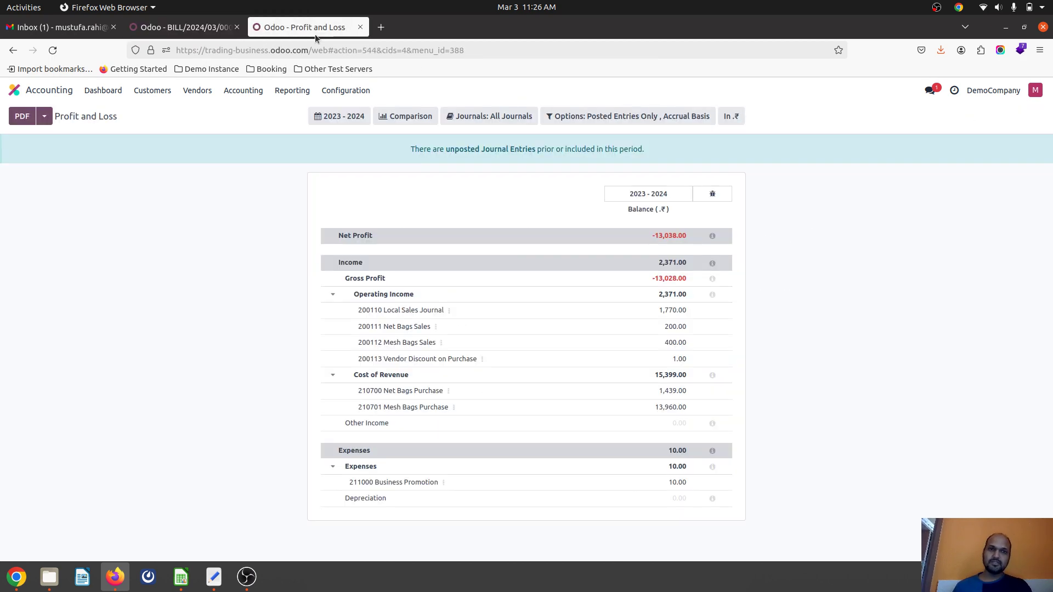
pyautogui.click(223, 30)
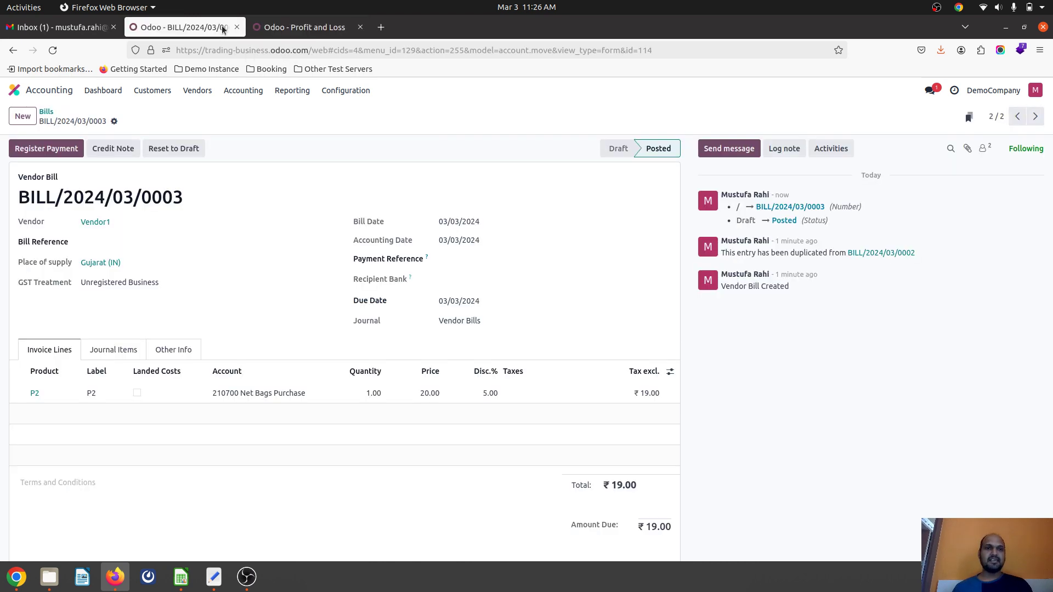